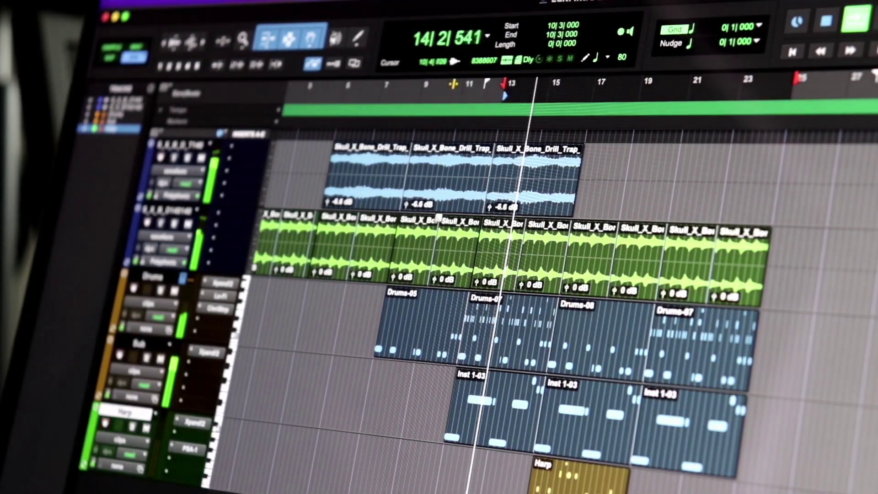
Select bars 13–25 across all tracks and duplicate them to start at bar 25
left_click_drag(498, 137, 781, 145)
key("super+d")
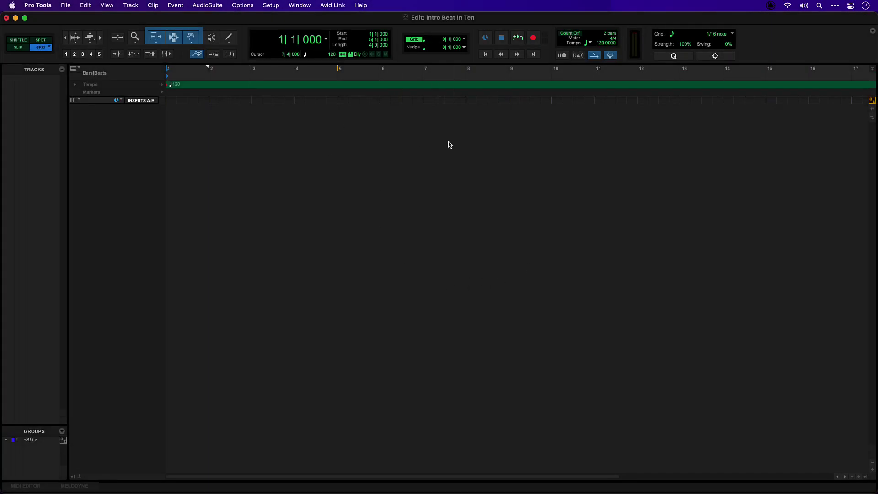
Enable Dynamic Transport, start playback at bar 3 with range ending at bar 7, and zoom to bars 1–17
right_click(520, 41)
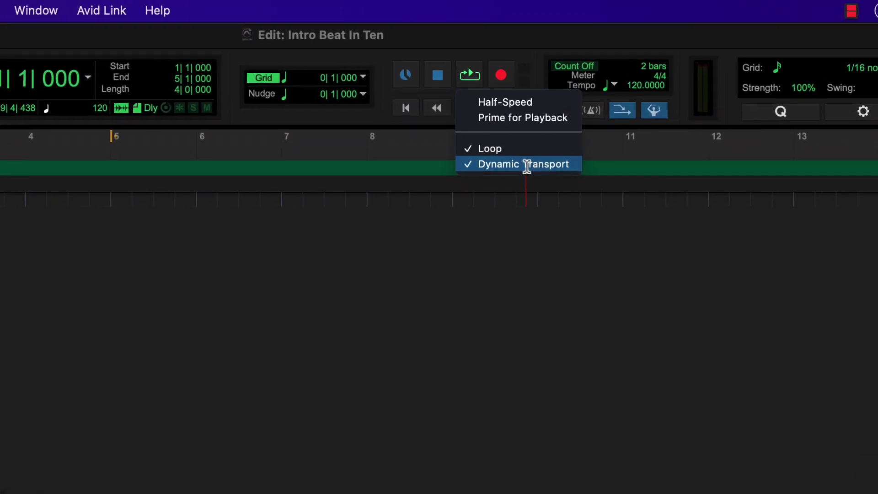
left_click(521, 166)
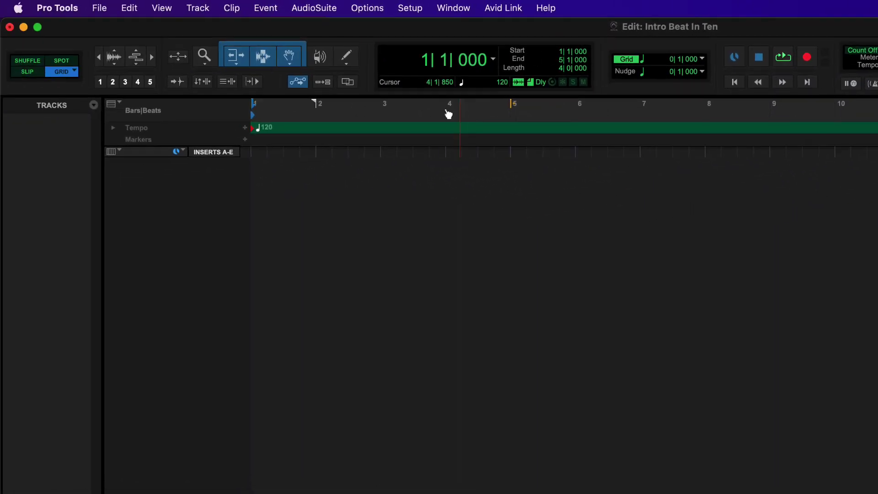
left_click(386, 109)
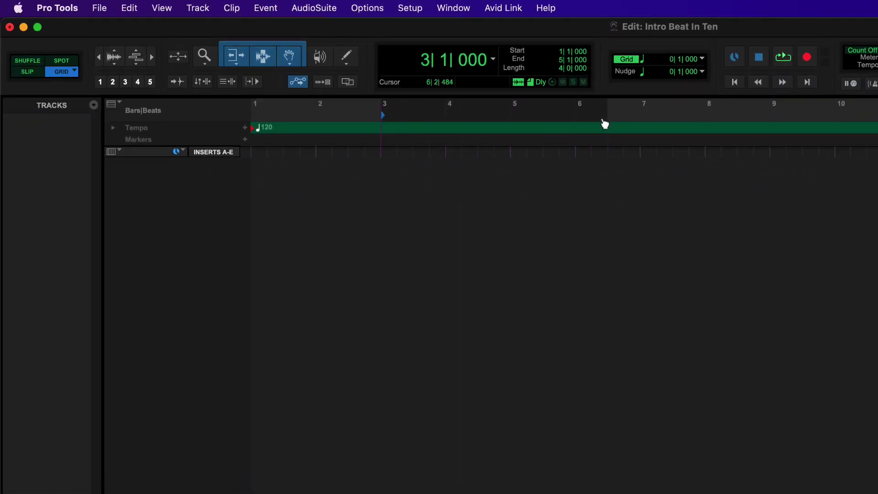
left_click(640, 123)
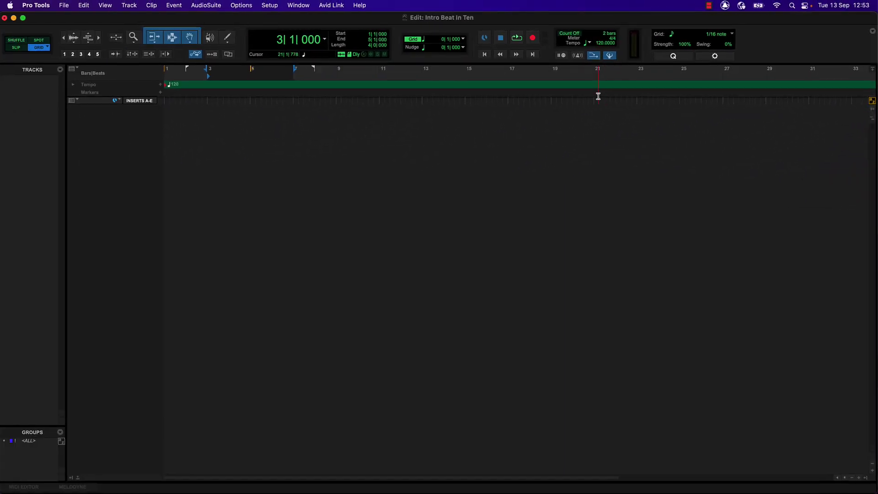
key("t")
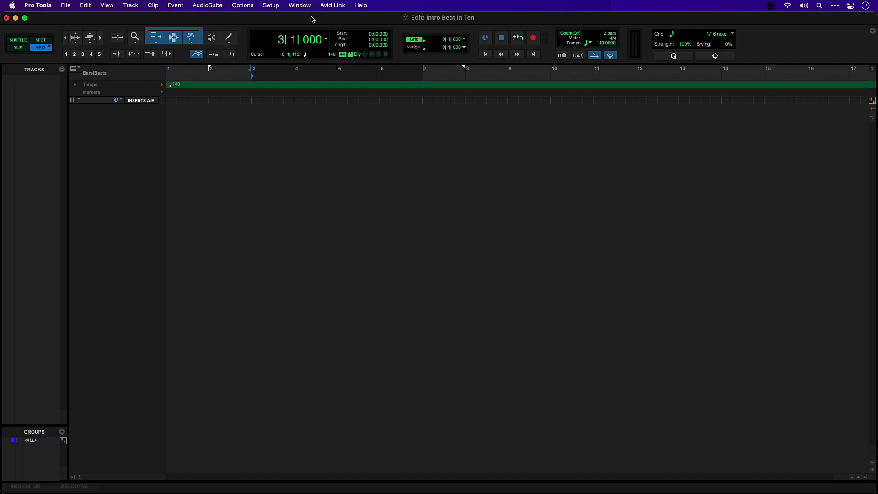
left_click(300, 5)
mouse_move(341, 170)
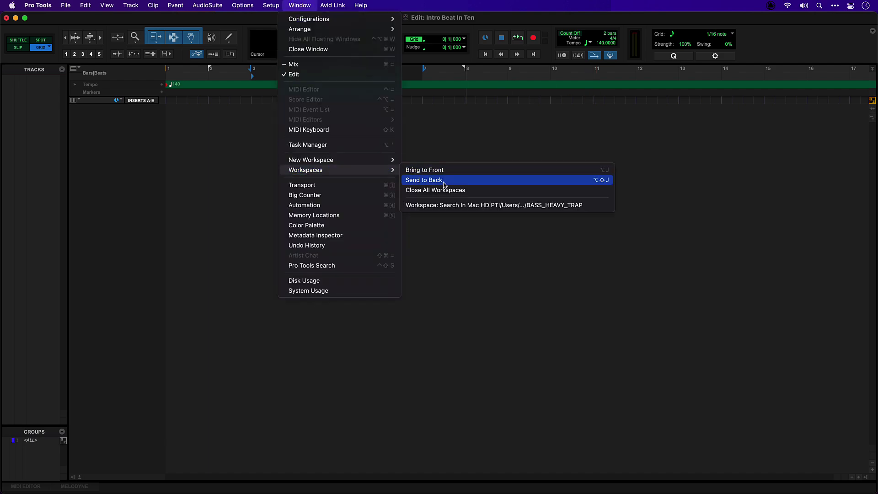
left_click(468, 205)
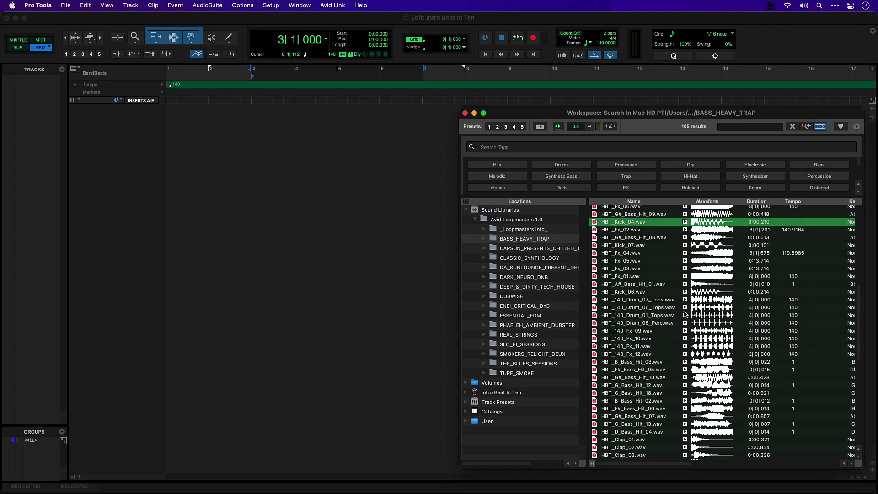
left_click(465, 114)
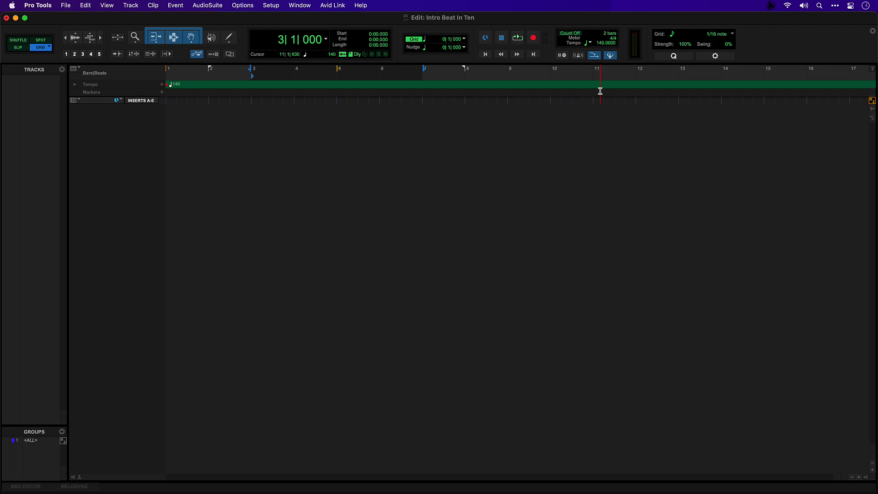
Set the session tempo to 140 and import the dangerous.wav melody loop from Downloads onto a new track
key("super+Tab")
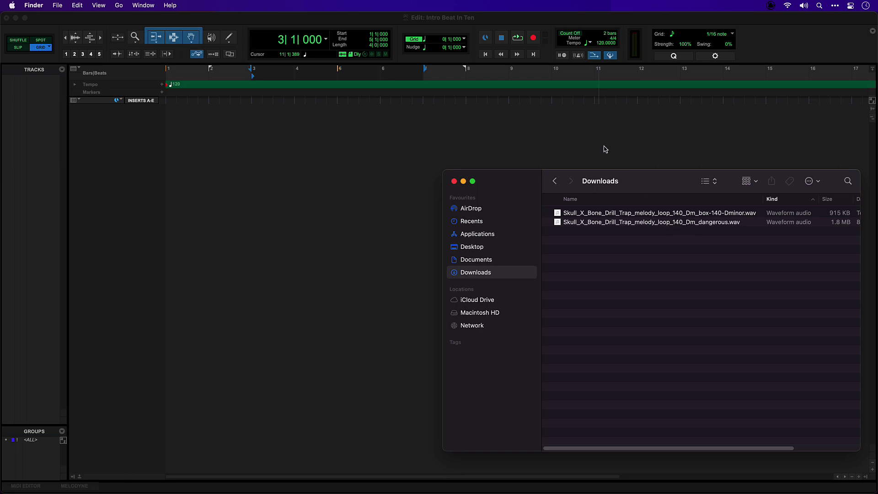
left_click(555, 28)
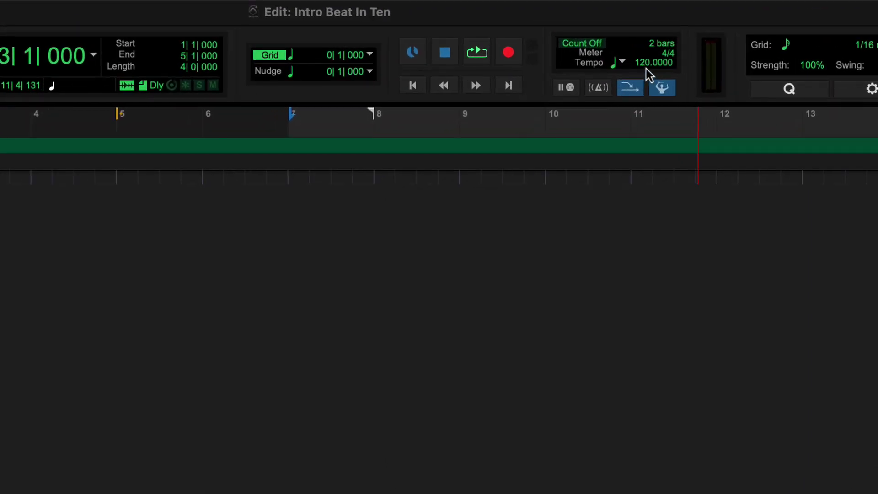
type("140")
key("Return")
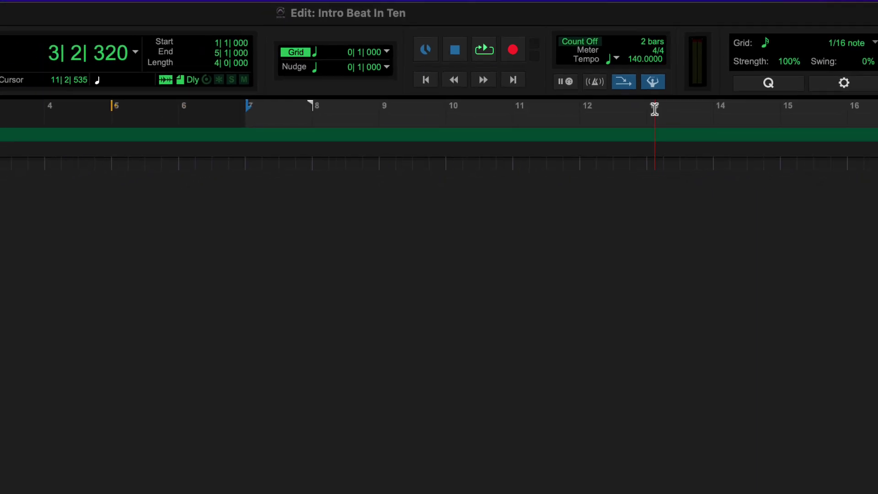
key("super+Tab")
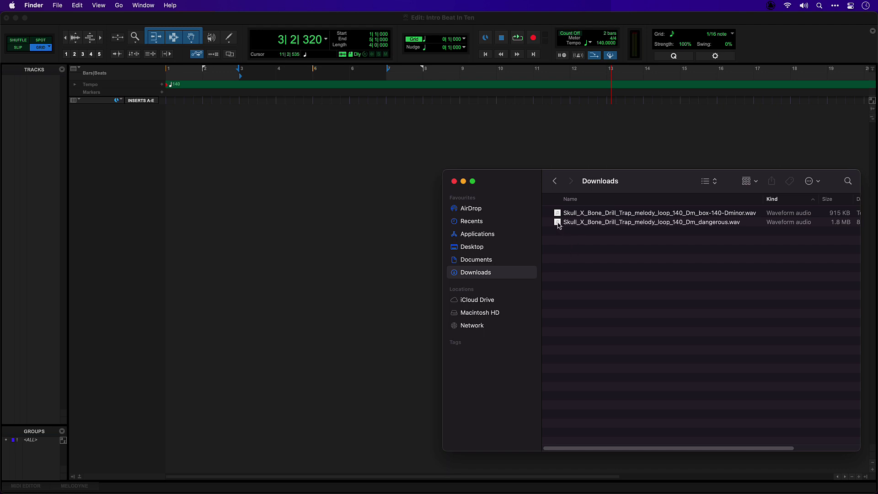
left_click_drag(559, 225, 171, 129)
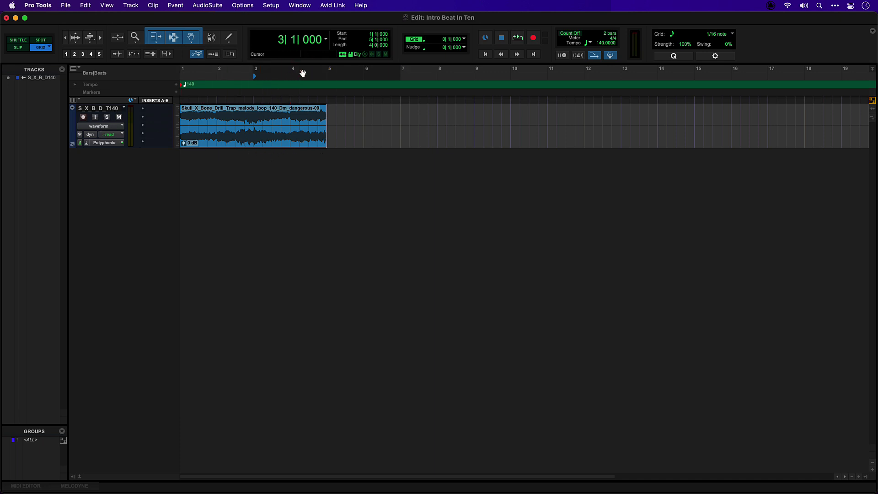
Set the play range to bars 1–5, audition it, and lower the dangerous loop's clip gain to -6.6 dB
left_click_drag(302, 72, 224, 66)
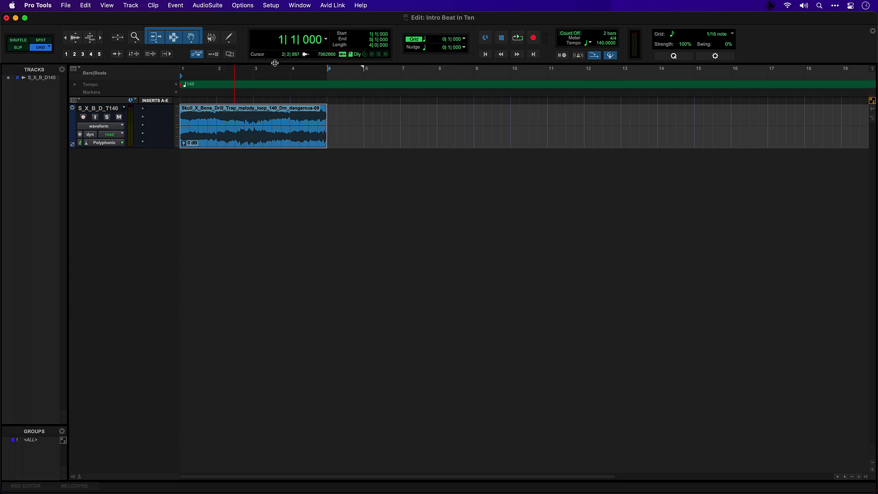
left_click(380, 68)
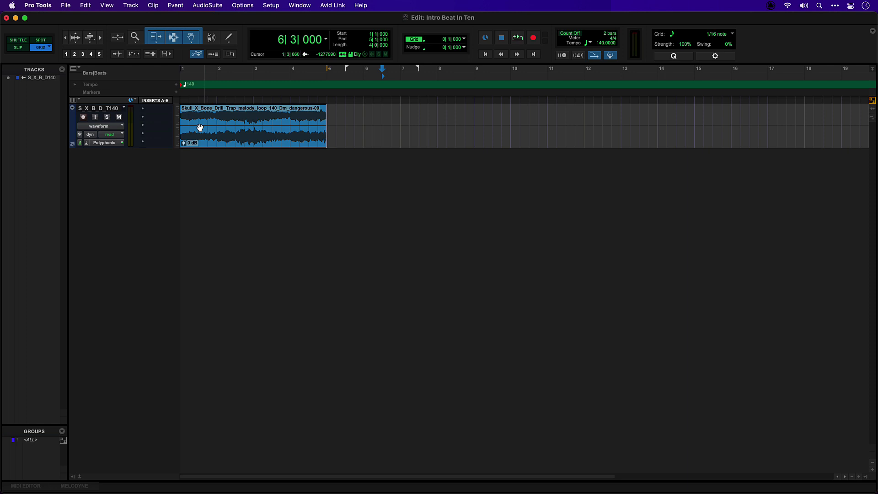
key("Return")
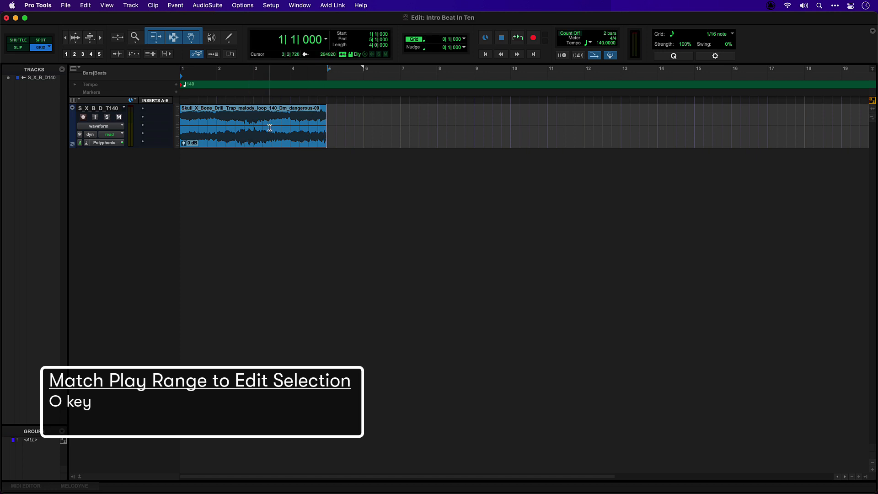
key("space")
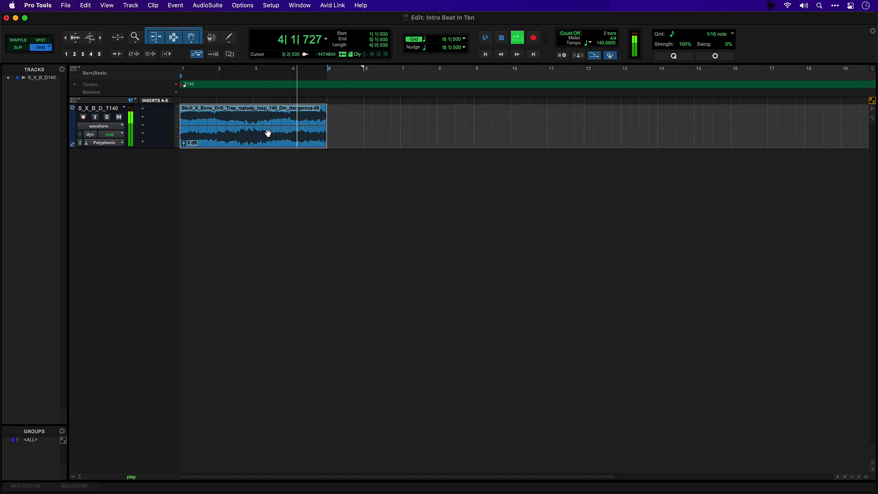
key("space")
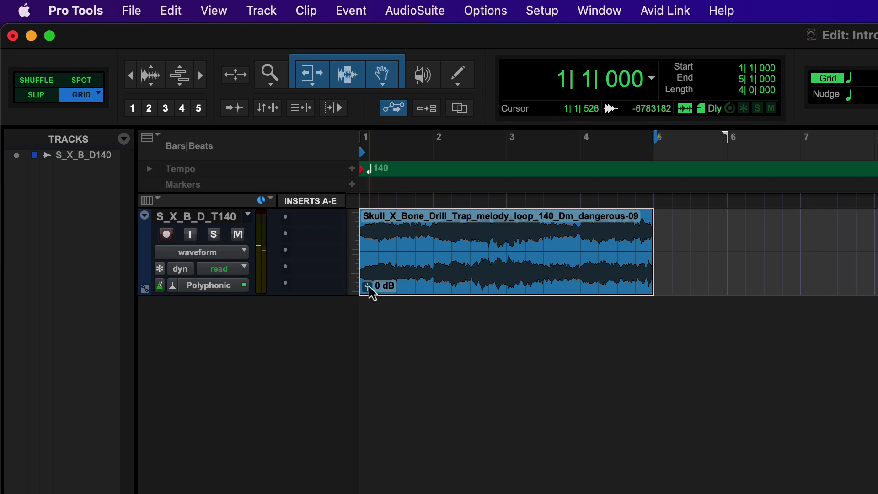
left_click_drag(190, 148, 191, 151)
left_click_drag(373, 297, 370, 299)
key("space")
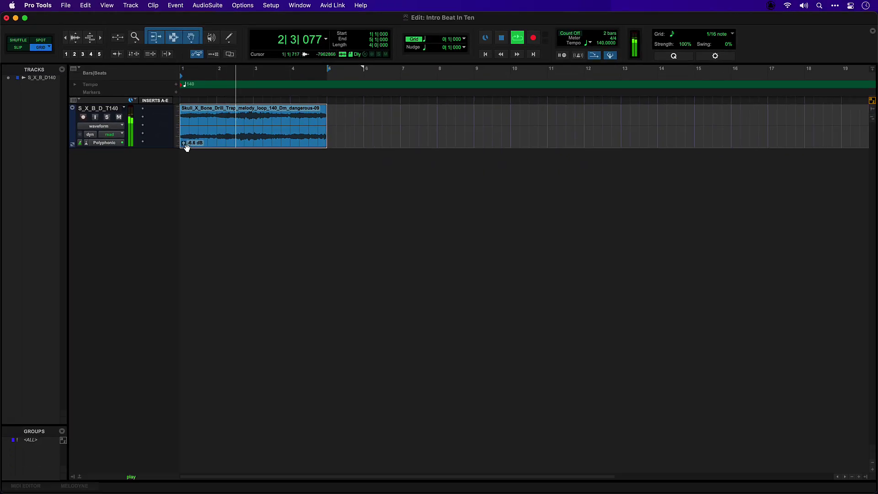
Import box-140-Dminor.wav onto a second track and duplicate the clip, then audition both loops
key("space")
key("super+Tab")
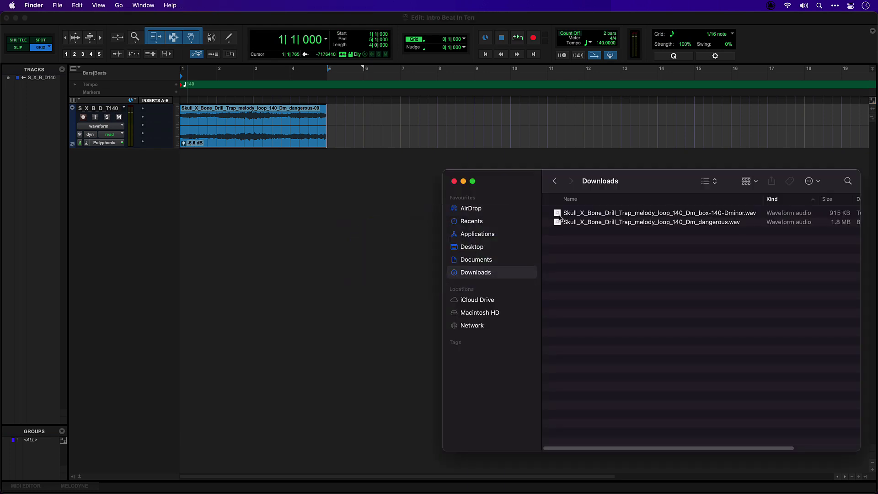
left_click_drag(560, 218, 186, 174)
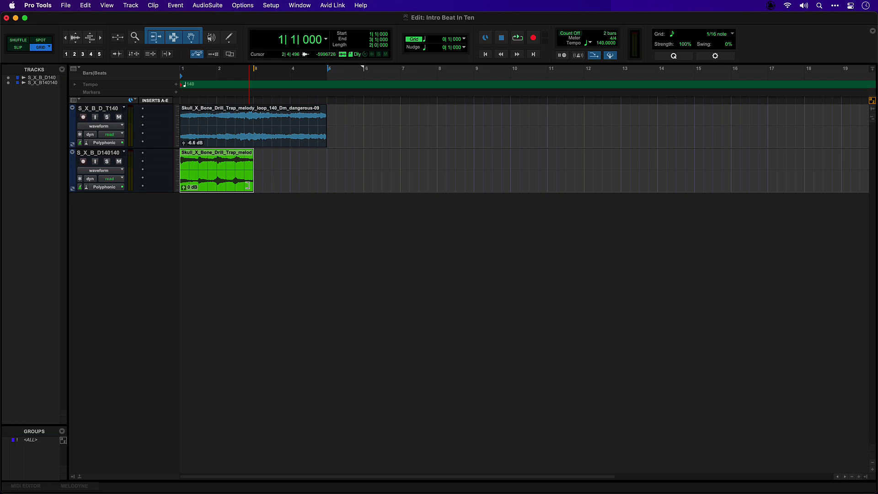
key("super+d")
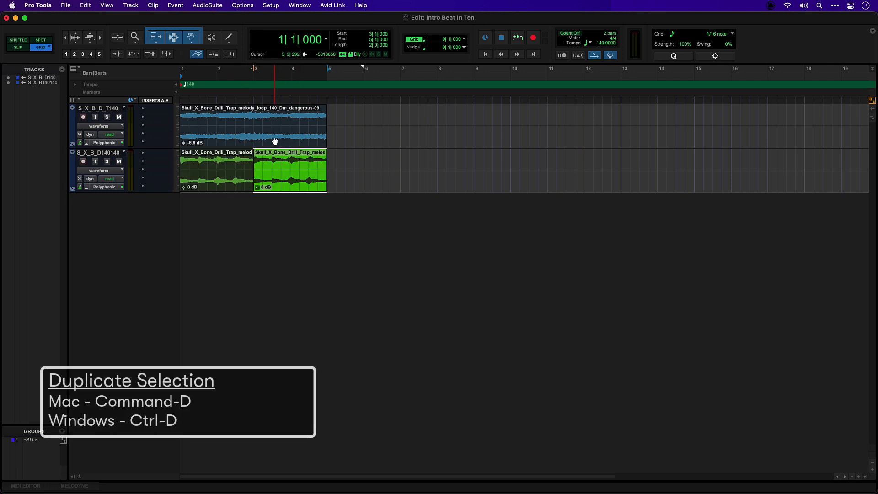
key("space")
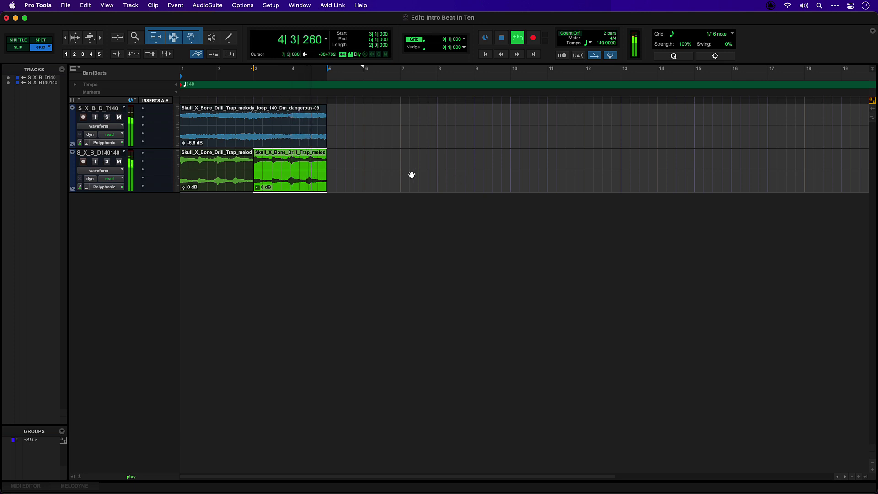
key("space")
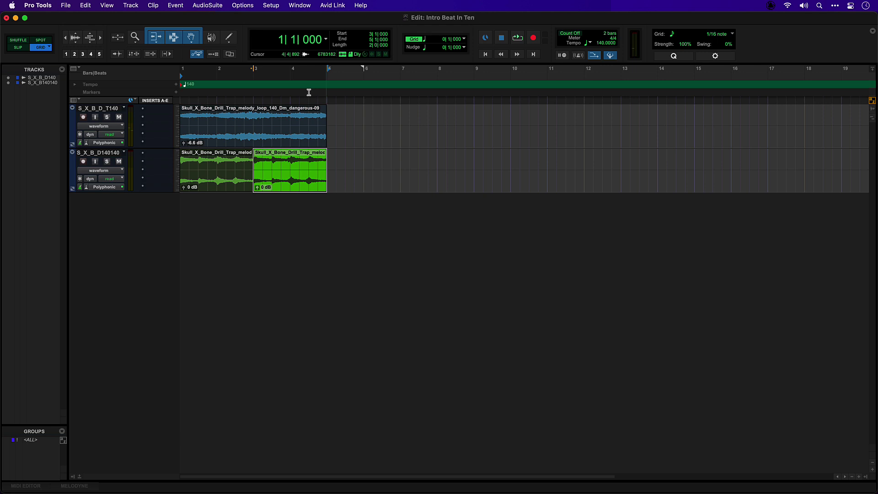
Move the dangerous loop to bar 5, copy both box clips to bars 5–9, and select 4|4–5|1
left_click_drag(214, 144, 361, 138)
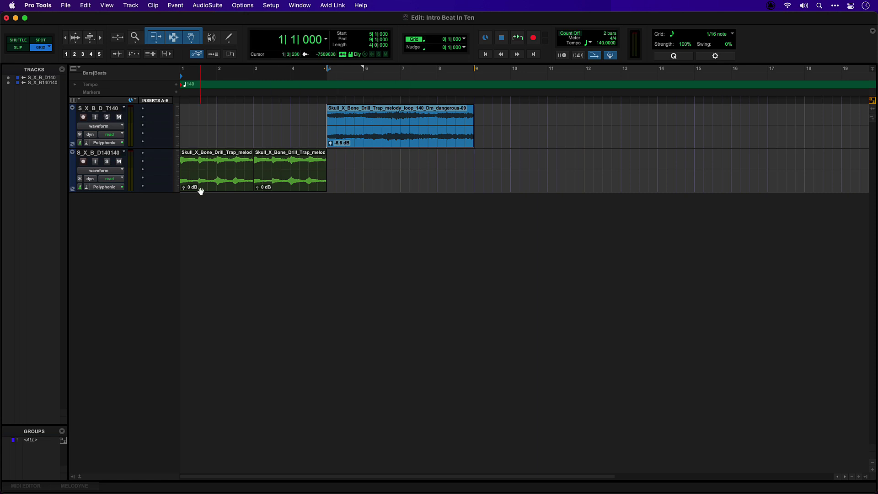
left_click(226, 188)
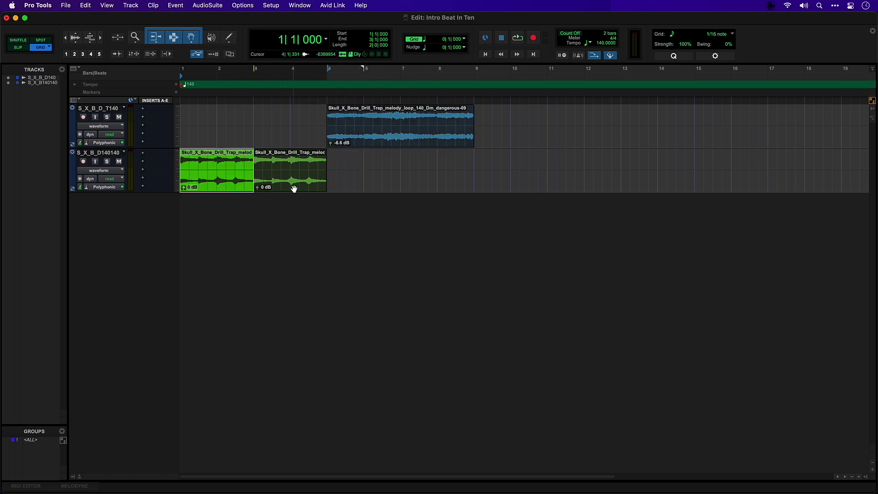
left_click(294, 189, "shift")
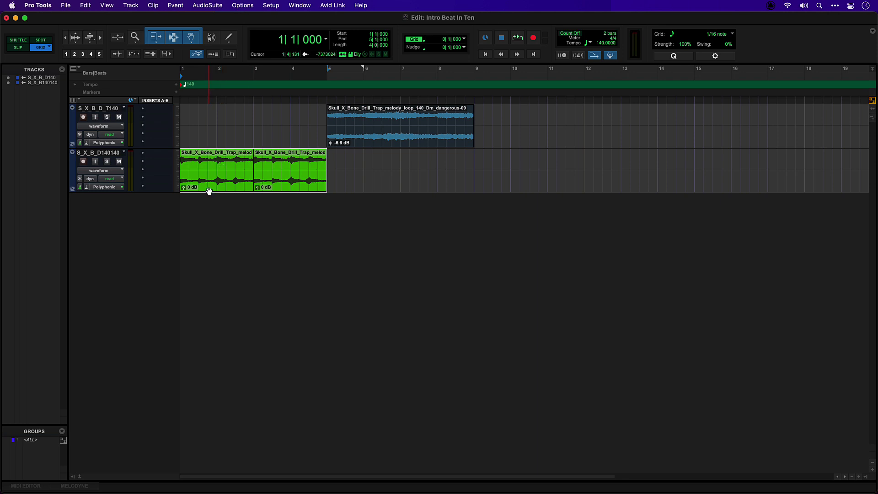
left_click_drag(208, 190, 355, 192)
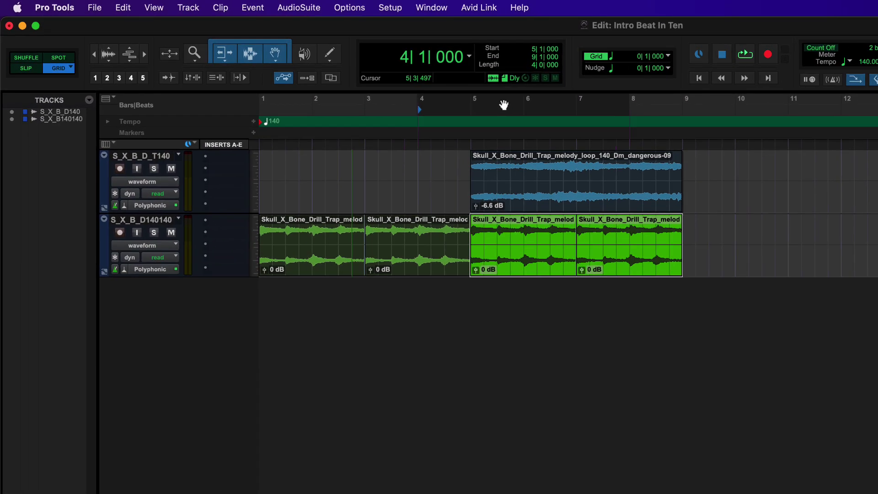
key("space")
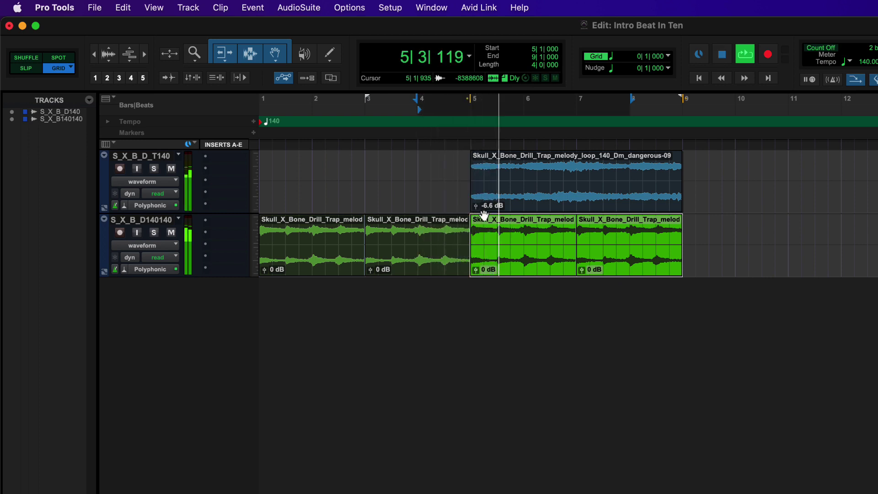
key("space")
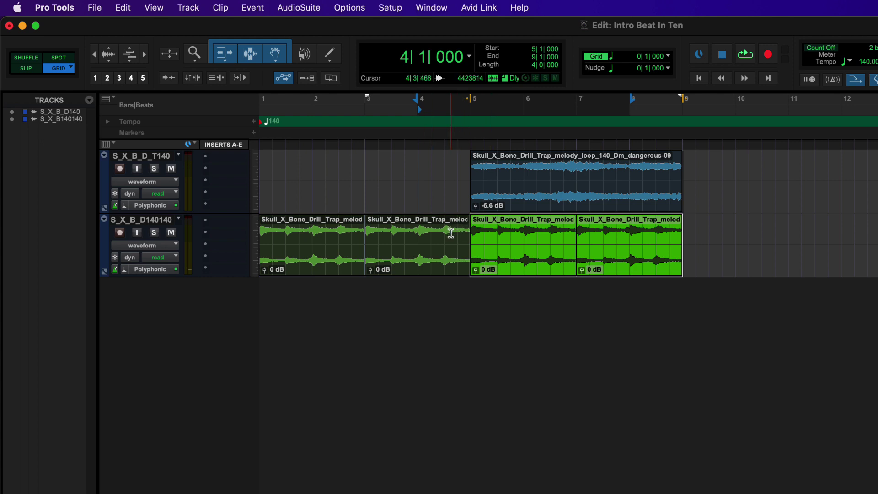
left_click_drag(458, 231, 464, 251)
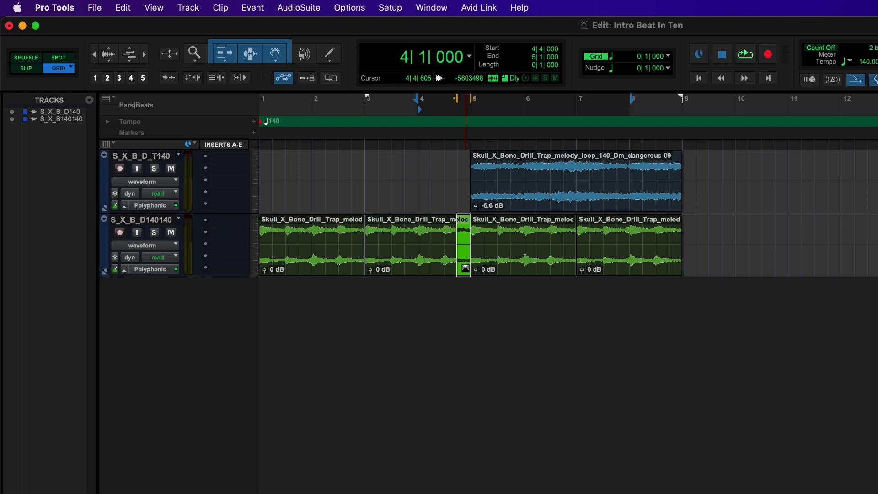
Render a Vari-Fi Slow Down on the marked beat, audition it, then select bars 5–9 on both tracks
left_click(299, 7)
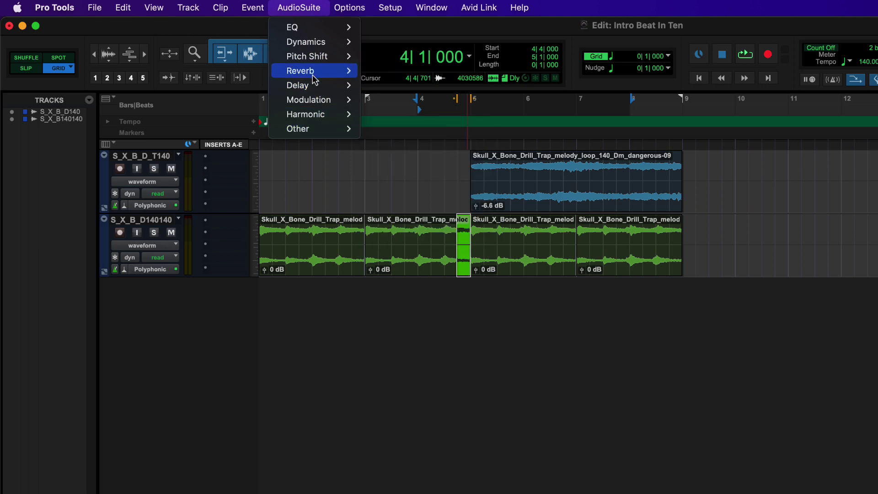
mouse_move(320, 56)
left_click(412, 102)
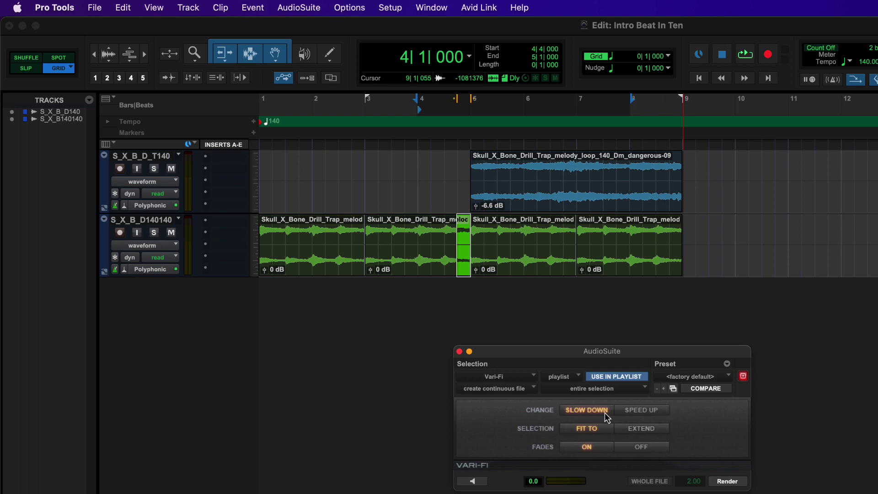
left_click(737, 485)
left_click(460, 352)
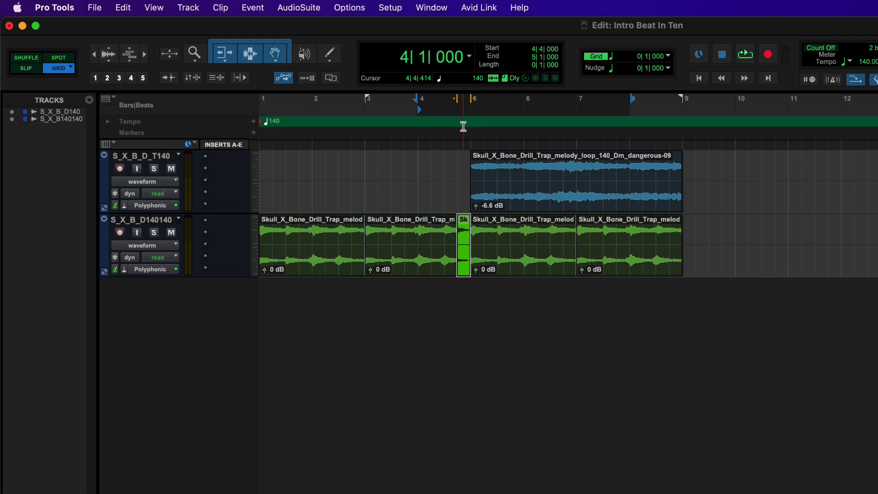
key("space")
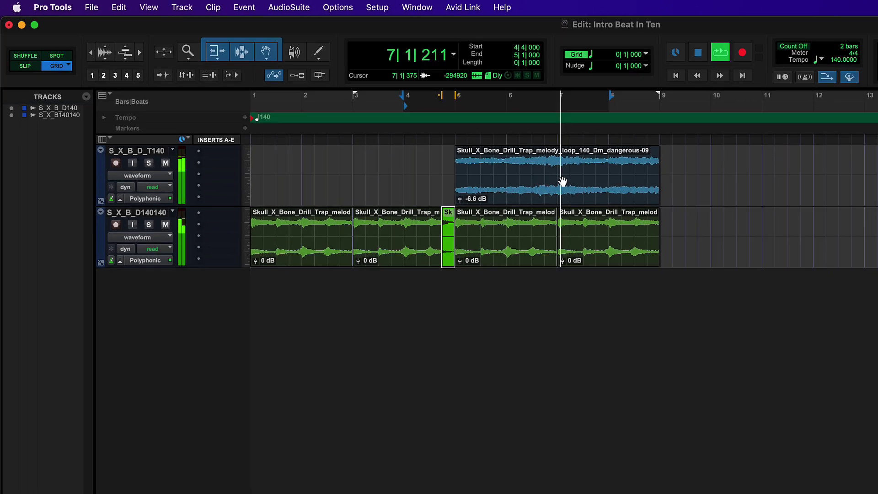
key("space")
left_click(383, 154)
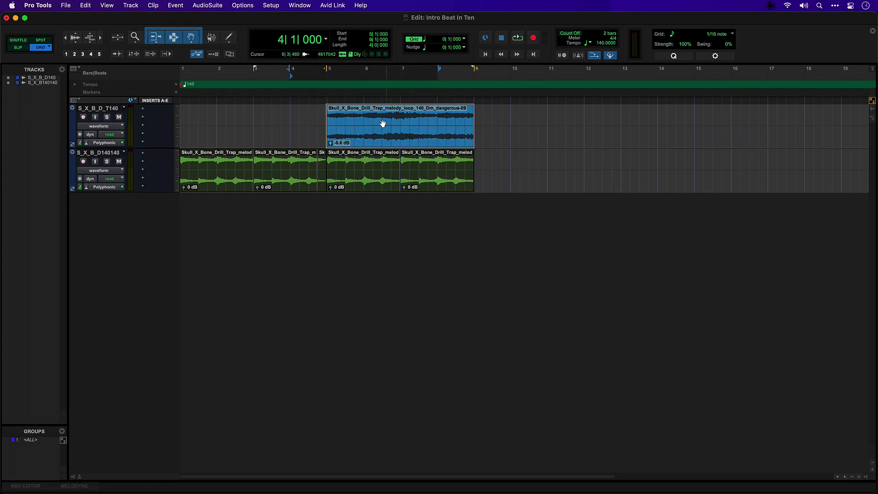
left_click_drag(330, 101, 471, 101)
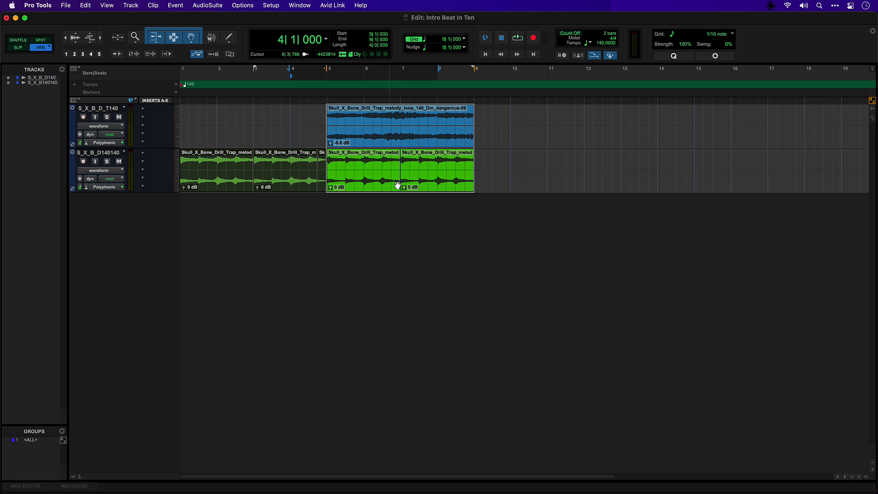
Duplicate bars 5–9 of both loop tracks into bars 9–13
key("super+d")
left_click_drag(342, 80, 518, 75)
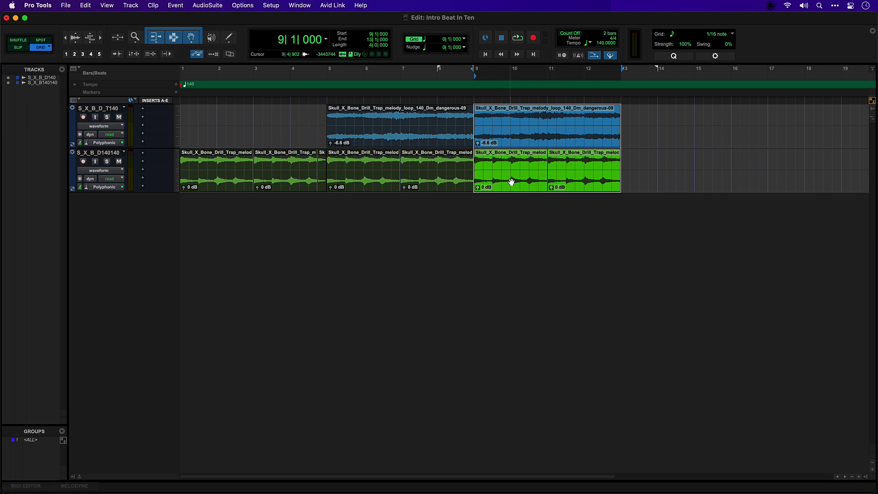
Create a new stereo Instrument track named 'Drums'
left_click(130, 6)
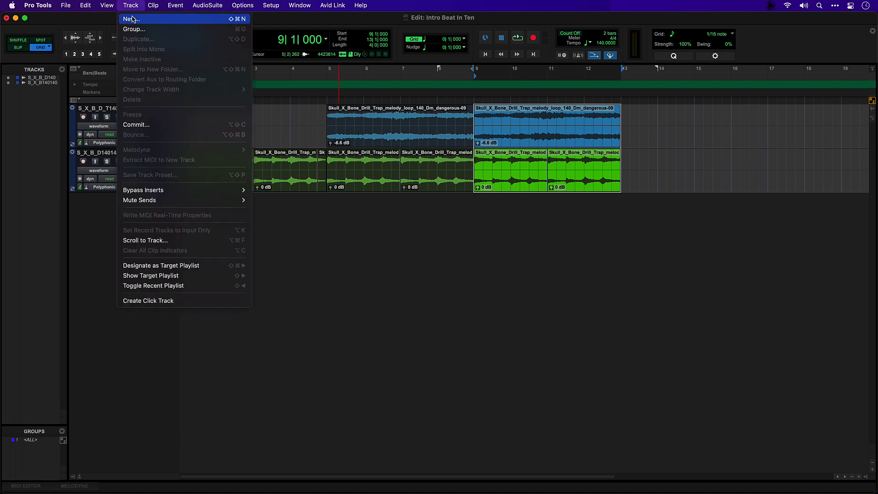
left_click(132, 20)
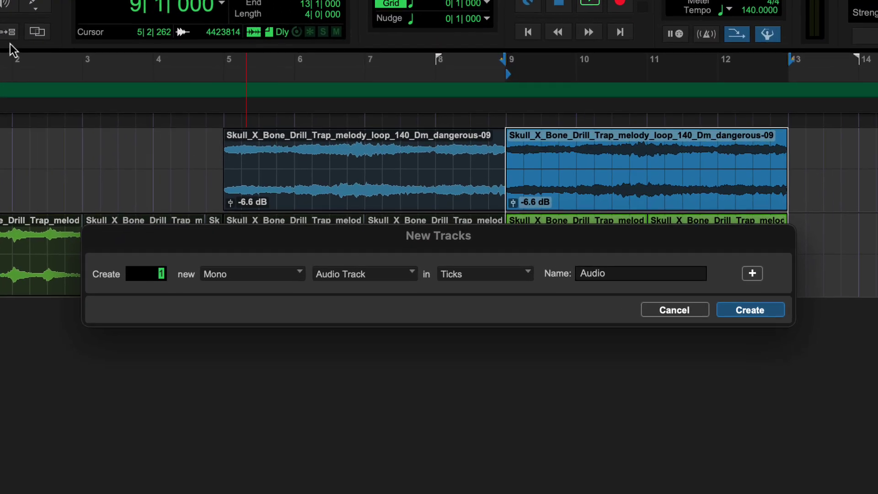
left_click(236, 284)
left_click(243, 304)
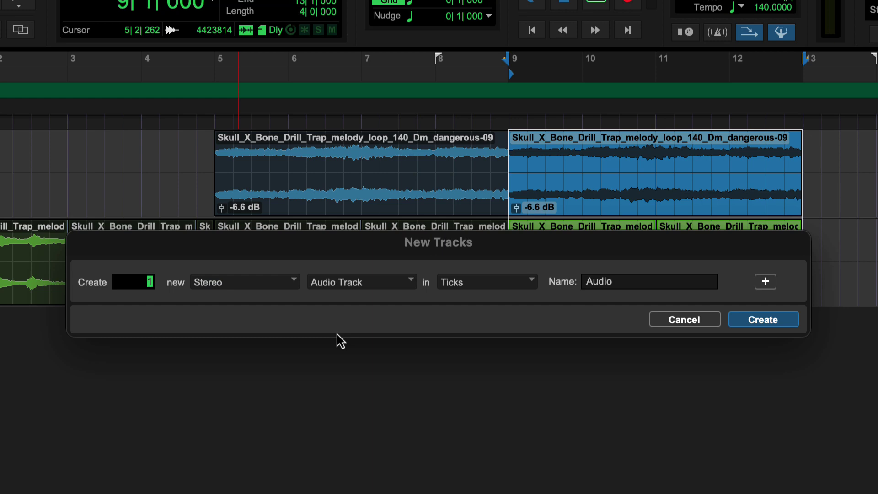
left_click(368, 282)
left_click(373, 343)
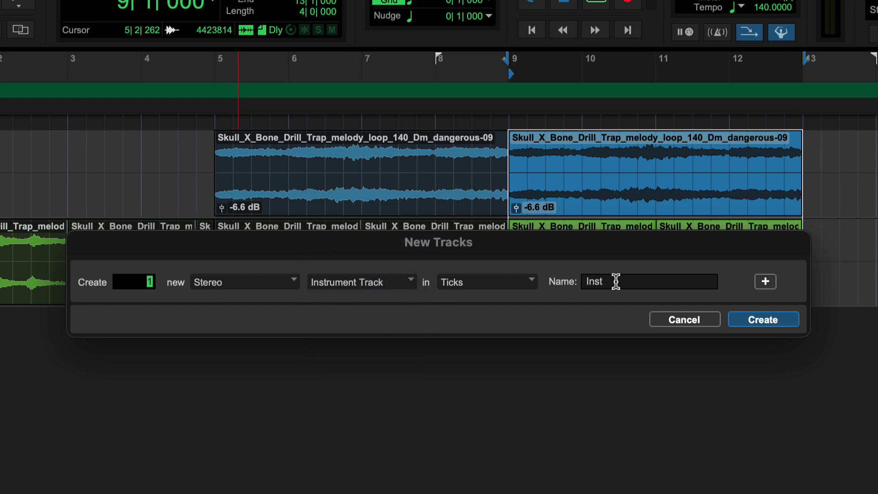
left_click_drag(604, 281, 581, 292)
type("Drums")
key("Return")
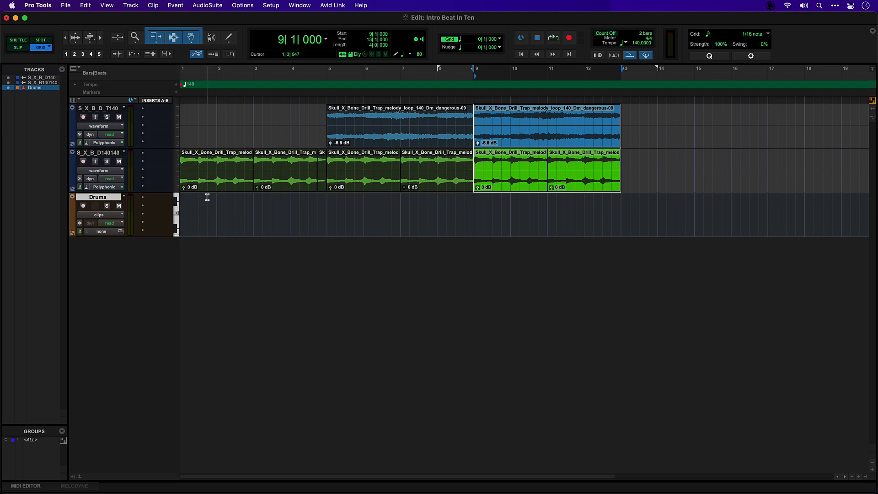
Insert the Xpand!2 instrument plug-in on the Drums track
key("super+equal")
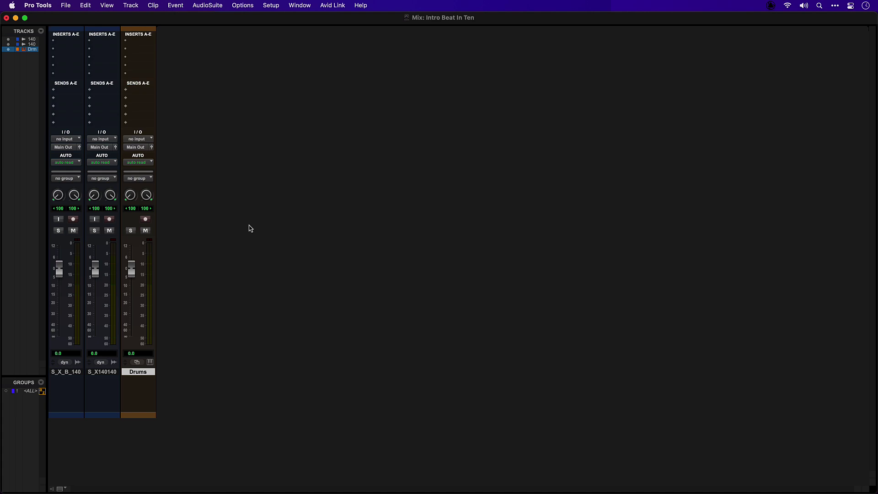
key("super+equal")
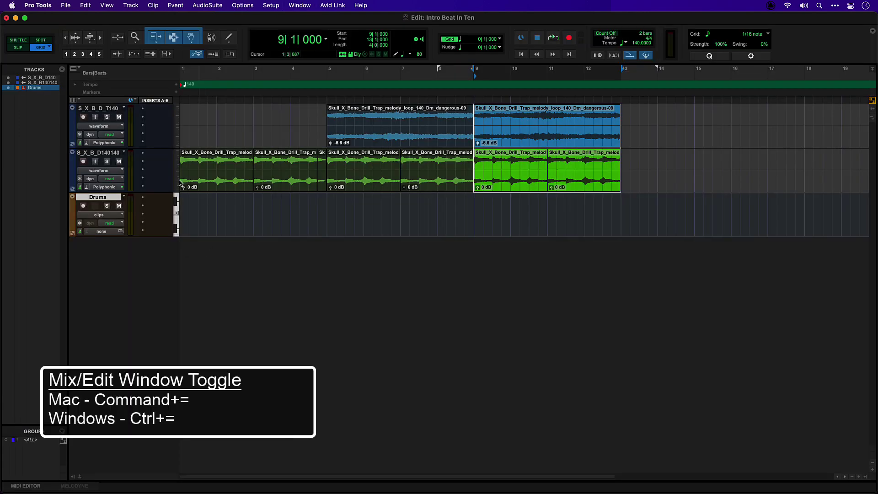
left_click(156, 201)
mouse_move(162, 199)
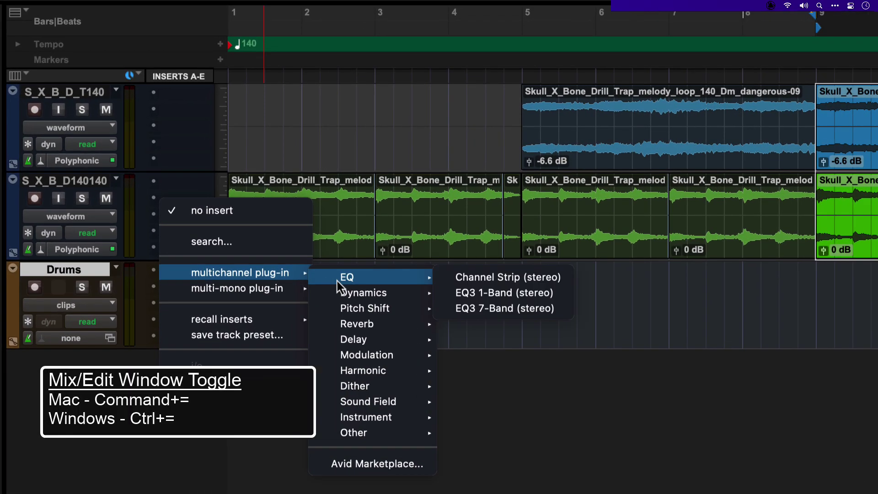
mouse_move(400, 418)
left_click(519, 434)
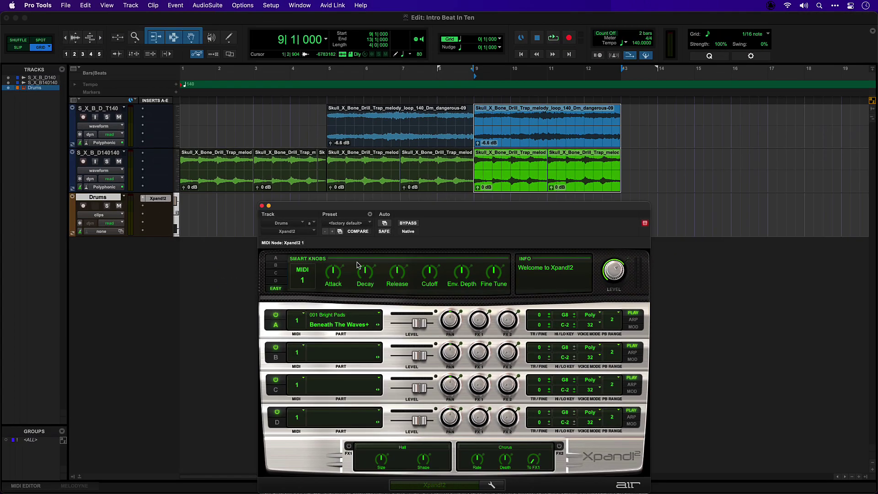
Load Xpand!2's '29 Gated Hip Hop' preset from the 26 Drums bank
left_click(339, 224)
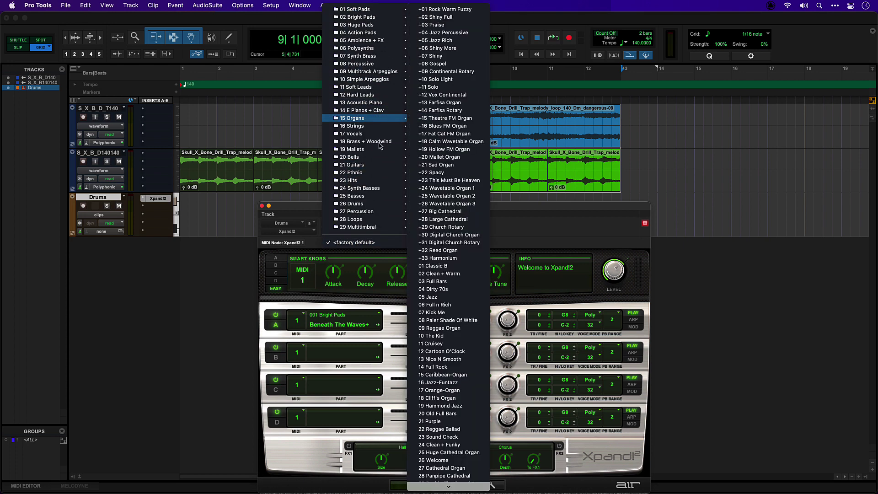
mouse_move(386, 205)
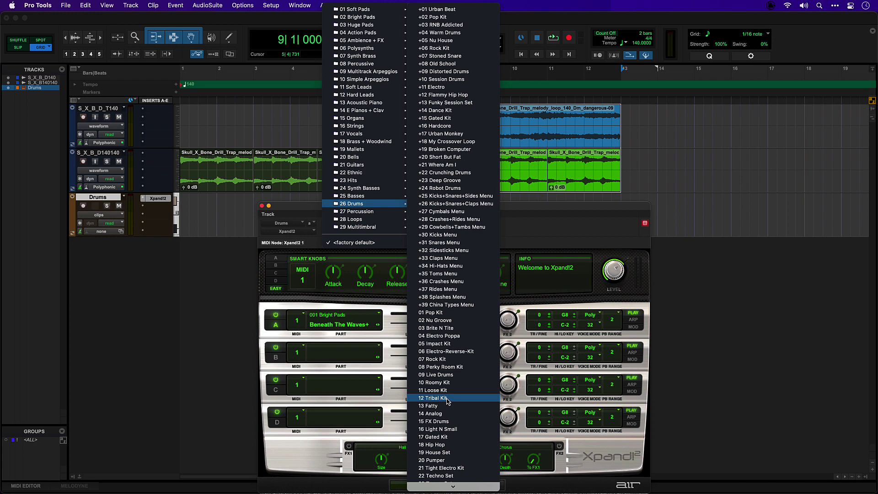
scroll(458, 398, "down", 5)
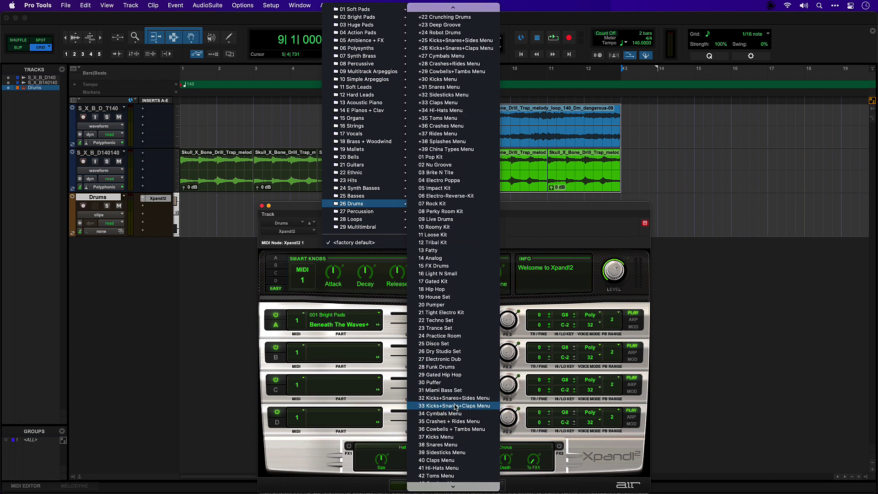
left_click(462, 375)
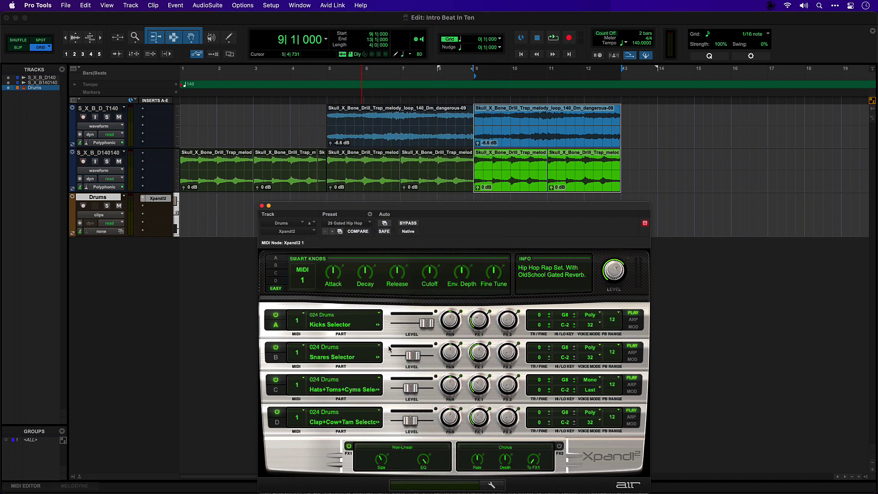
Record-arm Drums and play a Gated Hip Hop kick an octave lower on the MIDI Keyboard
left_click(83, 206)
left_click(312, 10)
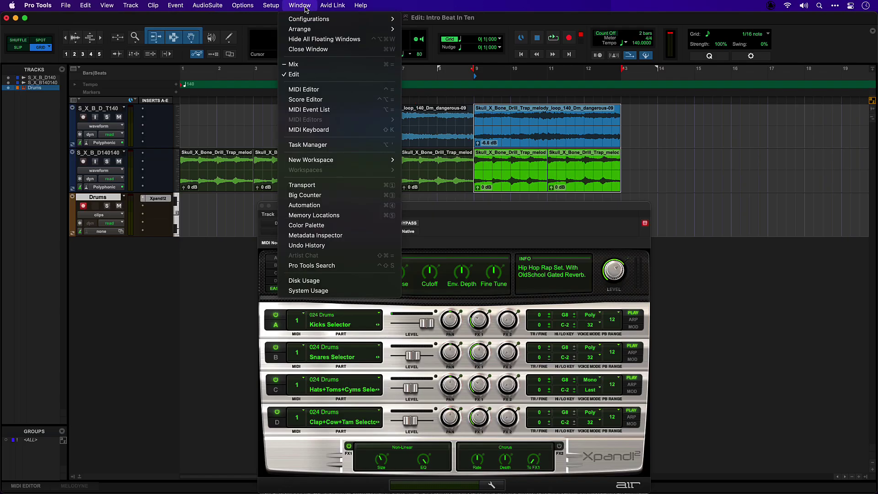
left_click(323, 128)
key("shift+r")
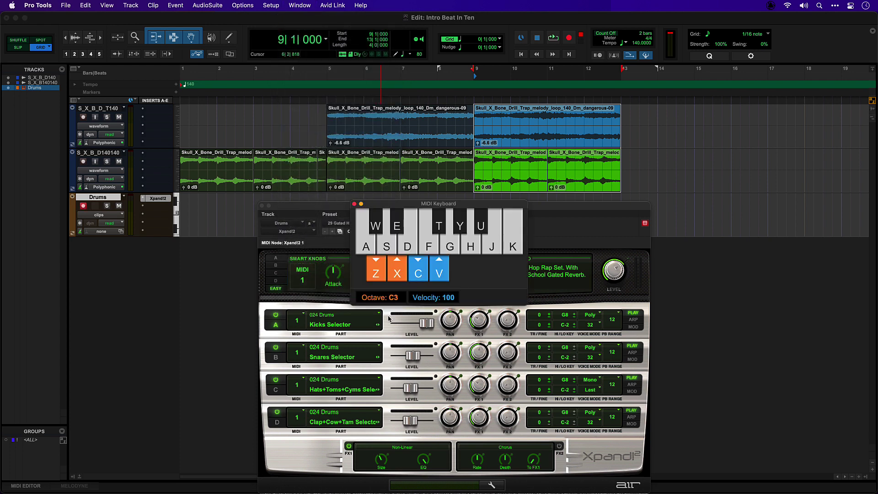
left_click(376, 276)
left_click(371, 251)
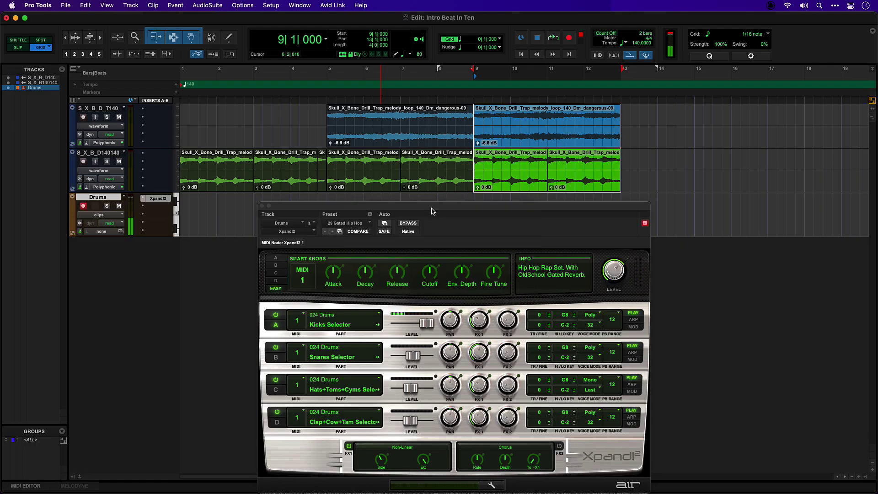
Audition kick and snare, turn Part A's effects send fully down and lower the C1 kick tuning
key("a")
key("s")
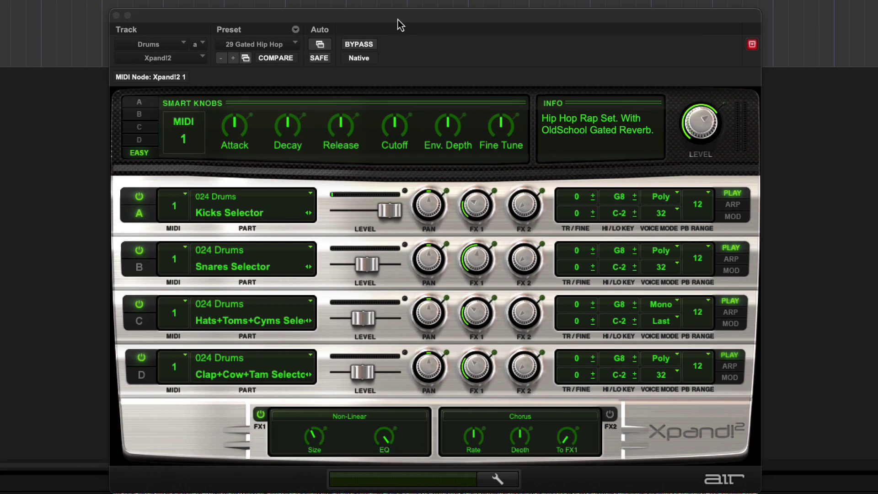
key("a")
left_click(139, 214)
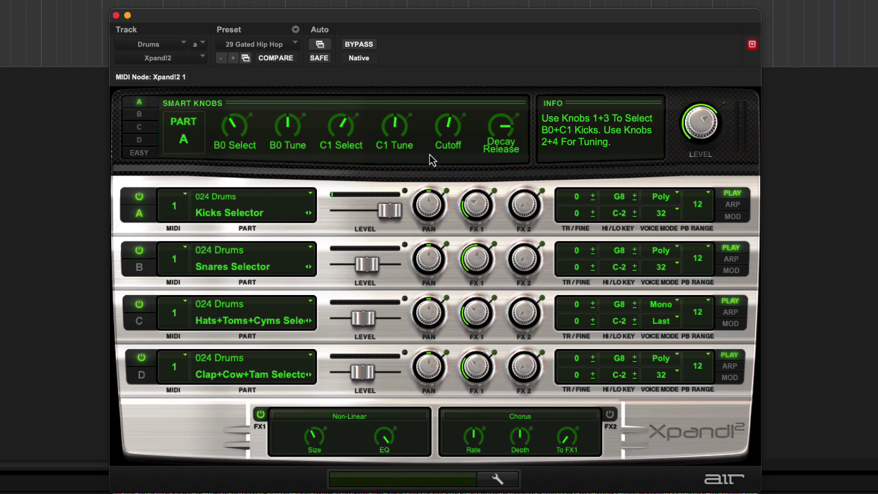
left_click_drag(477, 208, 479, 251)
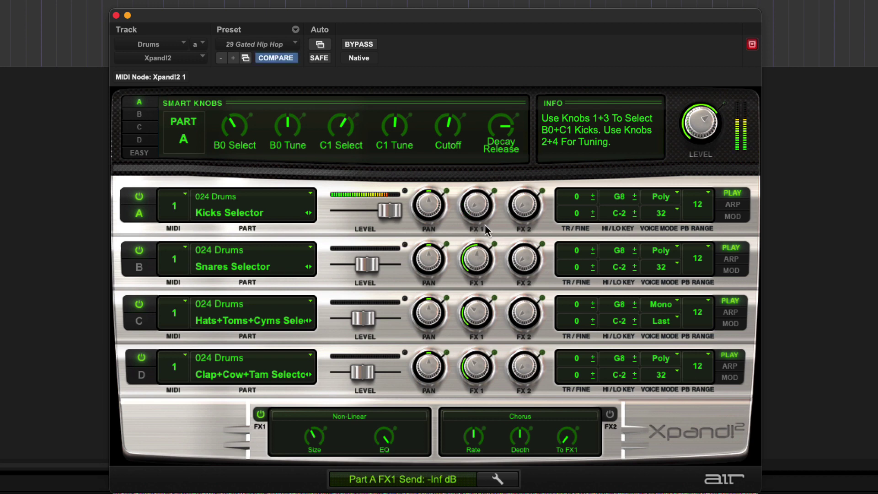
left_click_drag(395, 125, 396, 184)
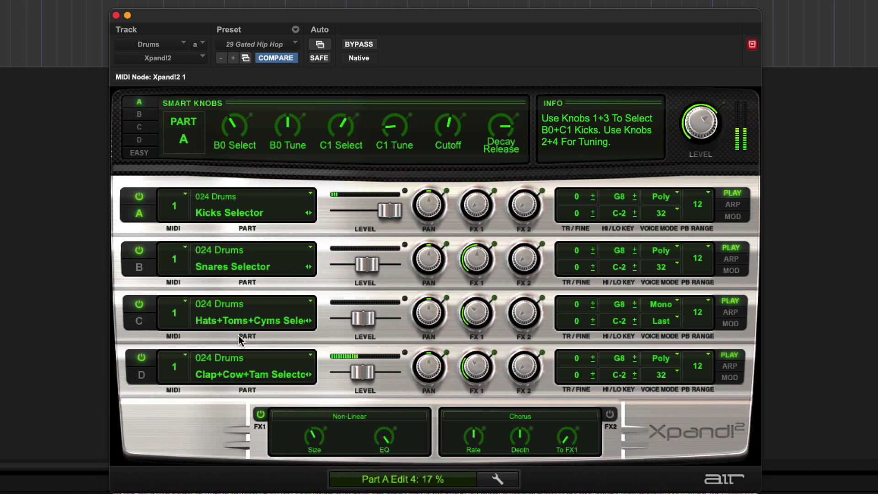
Lower Part D's effects send and raise the clap tuning
left_click(141, 375)
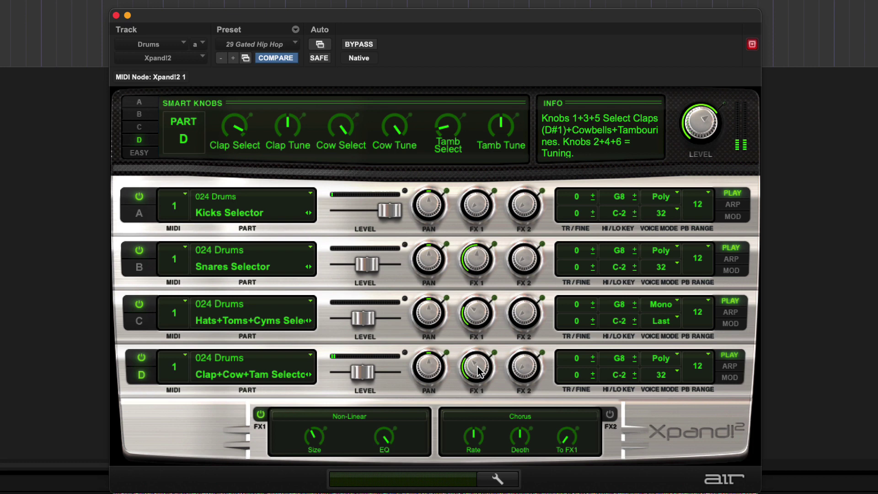
left_click_drag(475, 365, 476, 411)
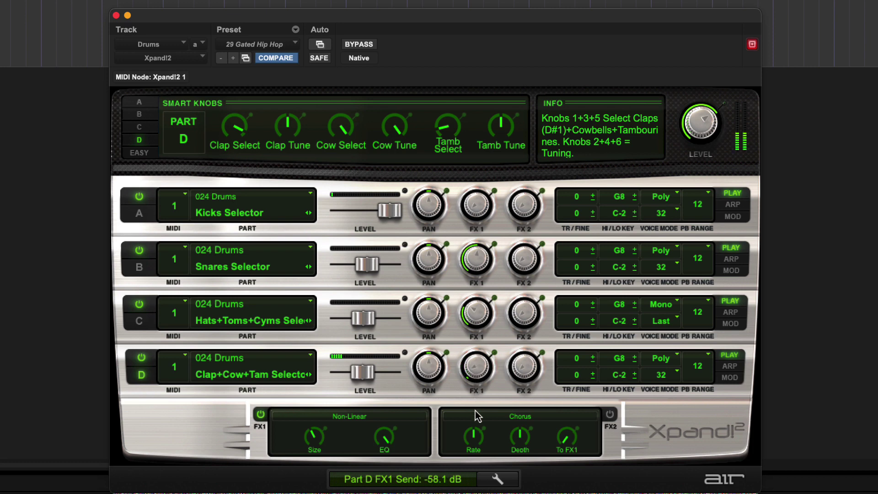
left_click_drag(308, 132, 292, 98)
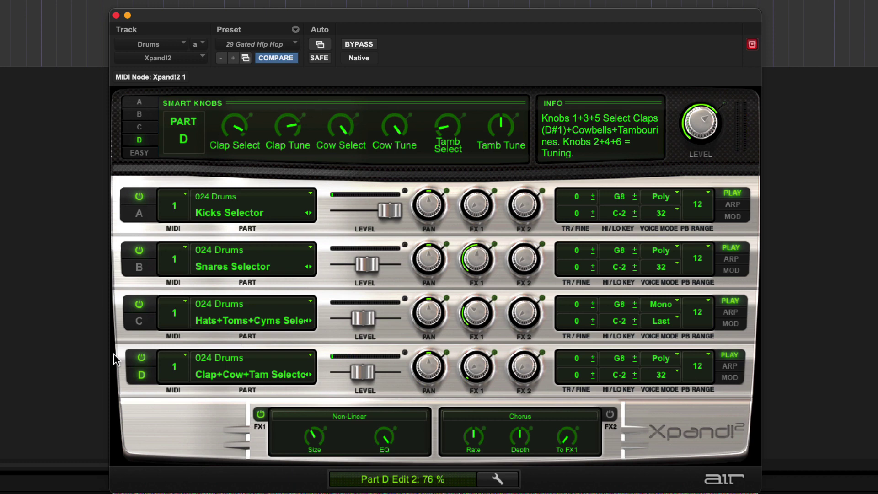
Turn the Hats+Toms+Cyms Non-Linear send fully down and raise its Chorus send to -19.5 dB
left_click(142, 322)
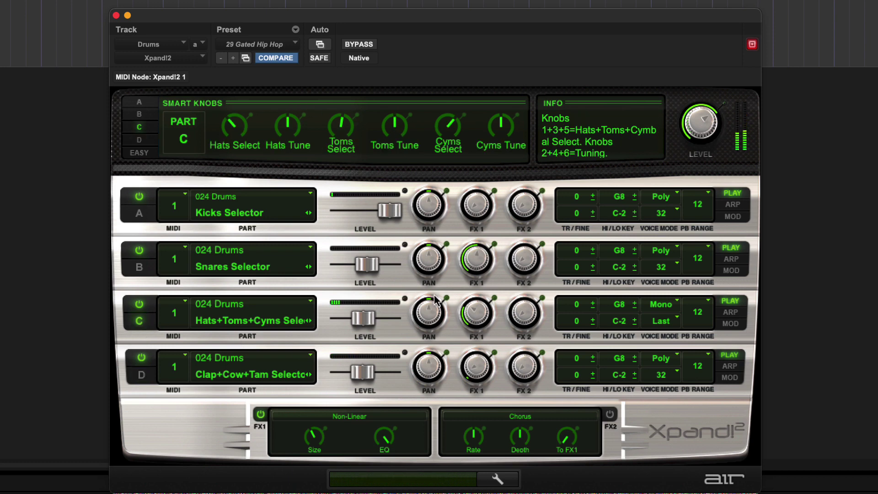
left_click_drag(492, 321, 483, 359)
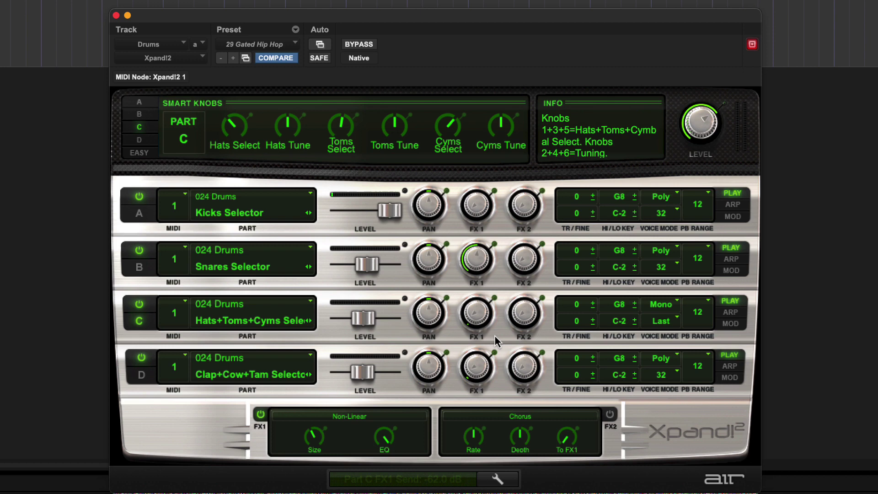
left_click(611, 414)
left_click_drag(531, 316, 535, 195)
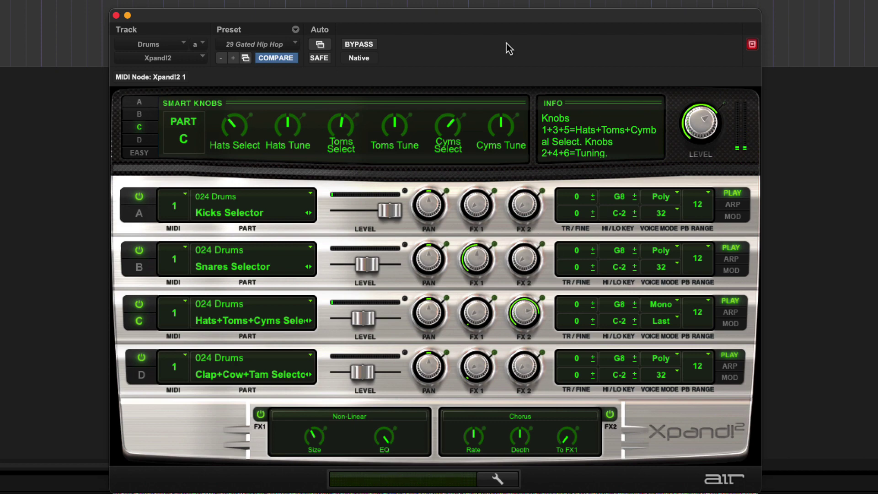
Close Xpand!2 and loop-record a kick-and-hat Drums-05 clip over bars 9–13, undoing one bad pass
left_click(116, 15)
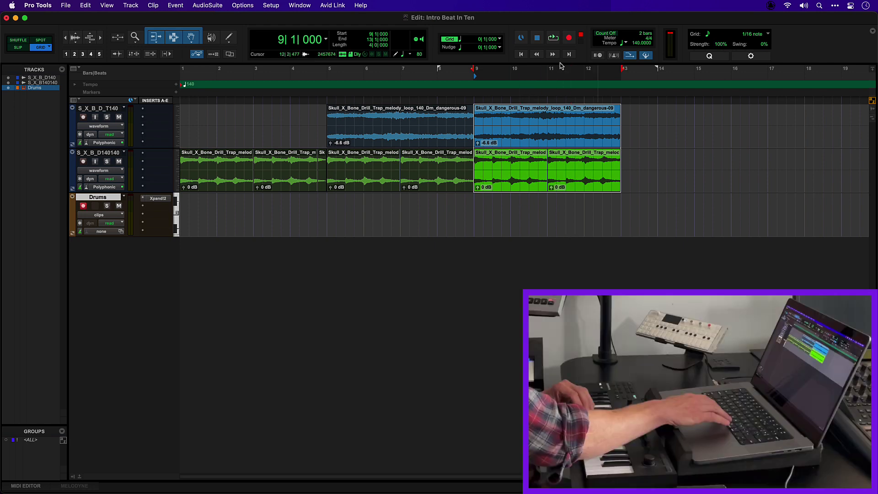
key("space")
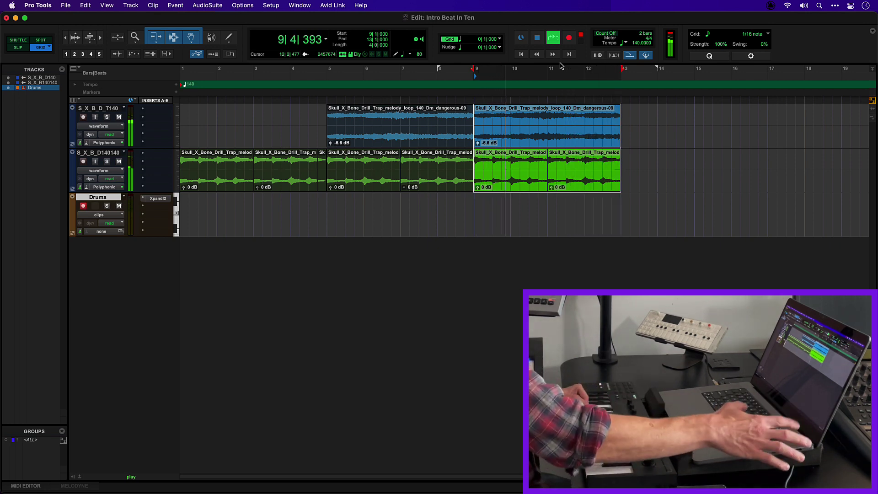
key("F12")
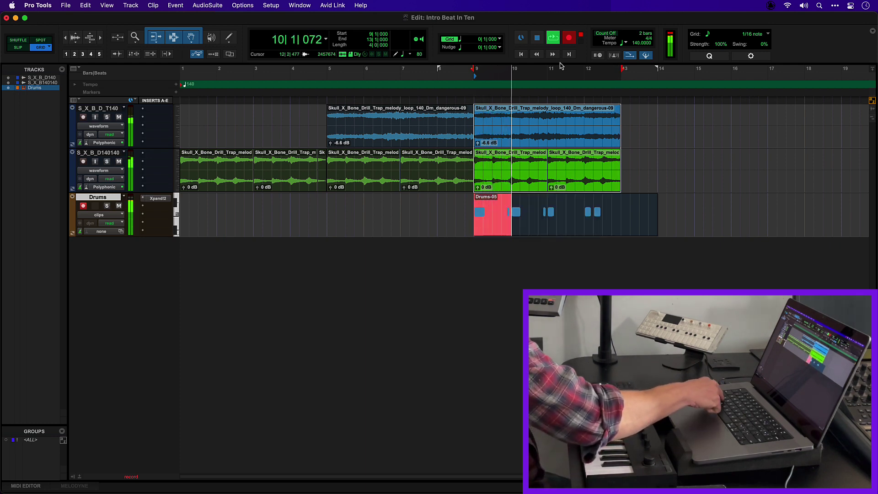
key("z")
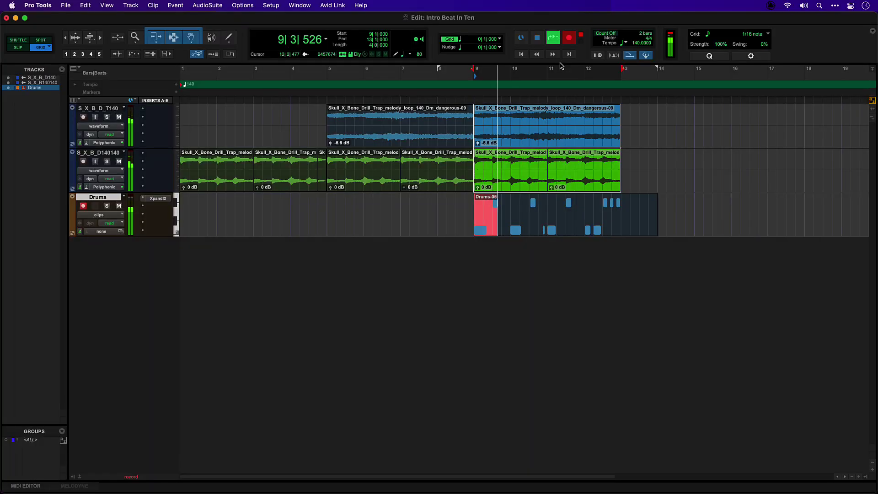
key("space")
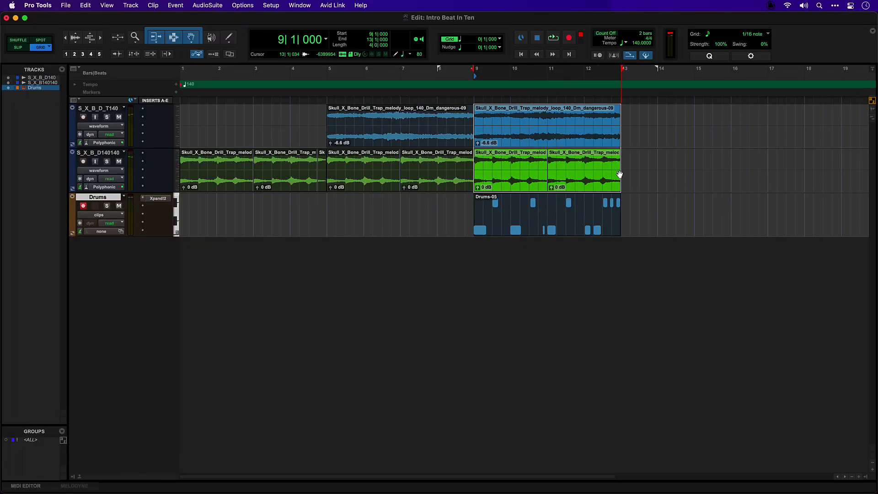
left_click(514, 222)
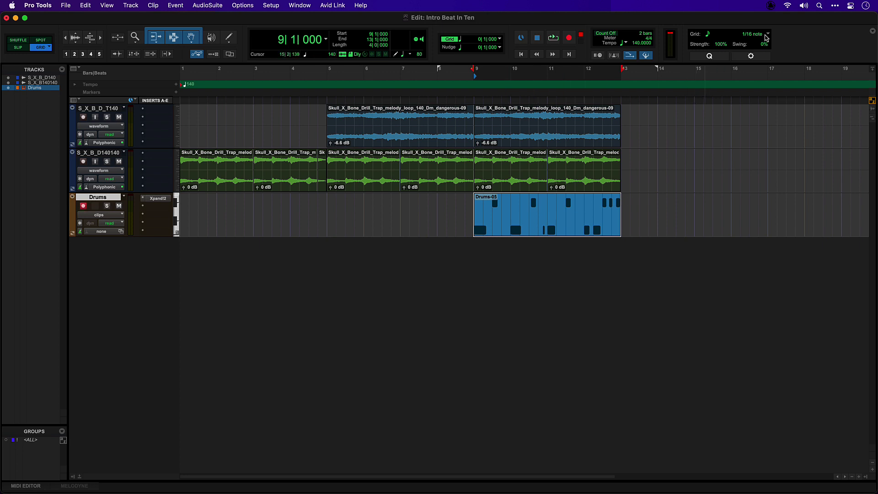
key("space")
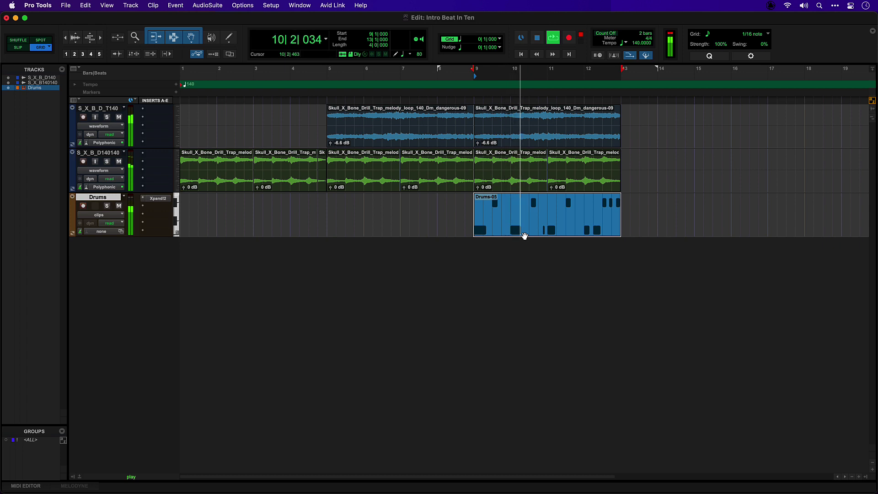
key("space")
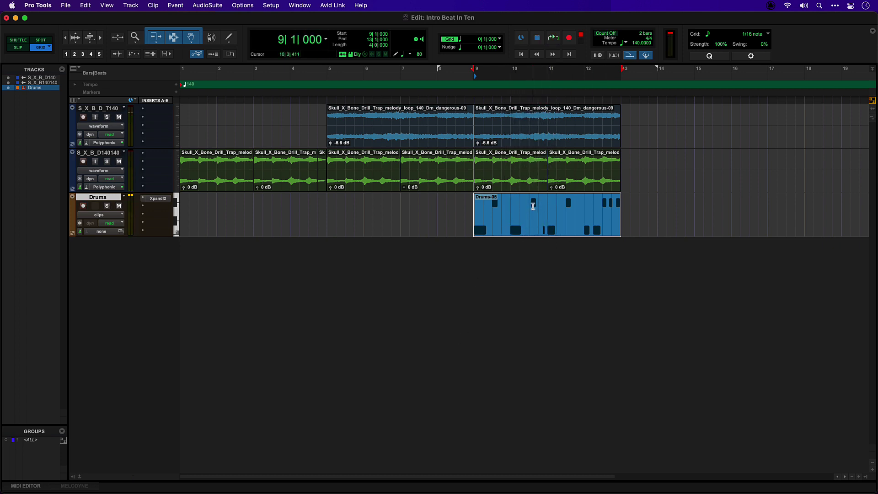
Open Drums-05 in the MIDI Editor and move the 10|1 note a sixteenth earlier, auditioning before and after
double_click(539, 226)
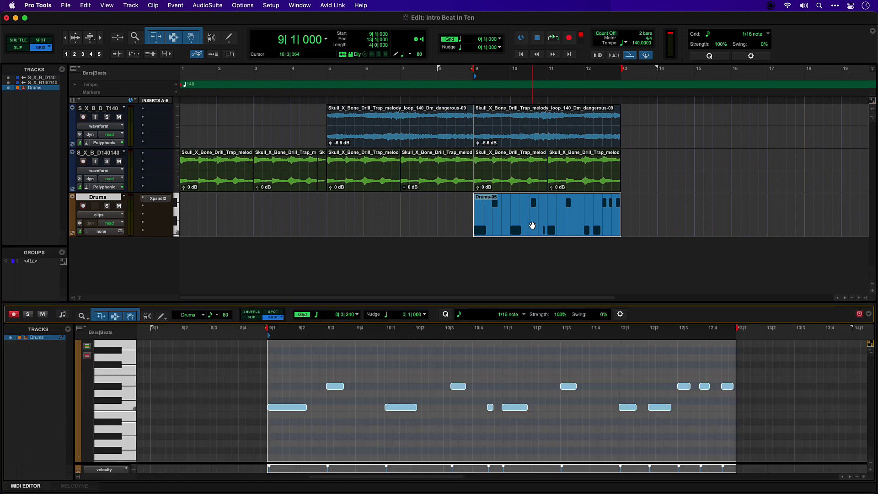
left_click(493, 361)
left_click(403, 407)
left_click(459, 387)
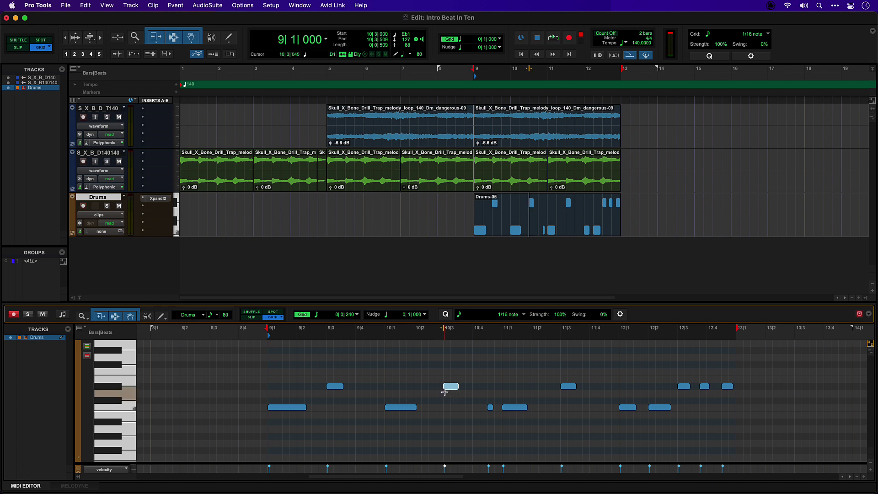
key("space")
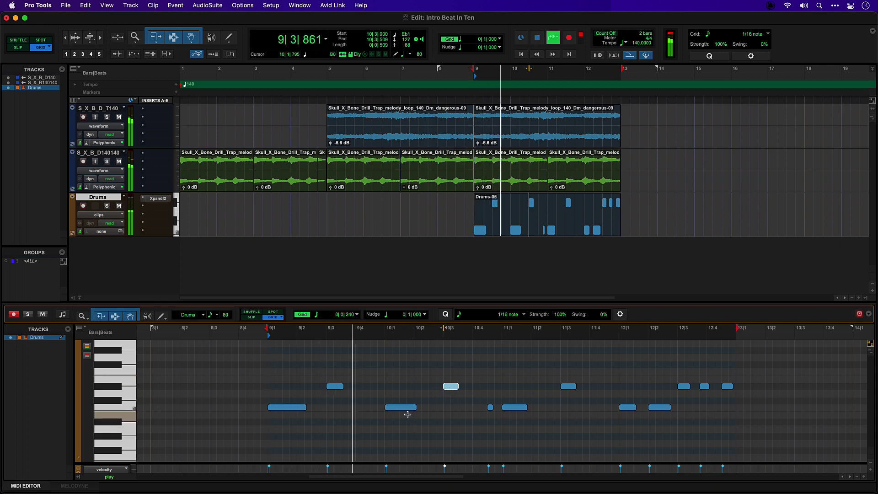
key("space")
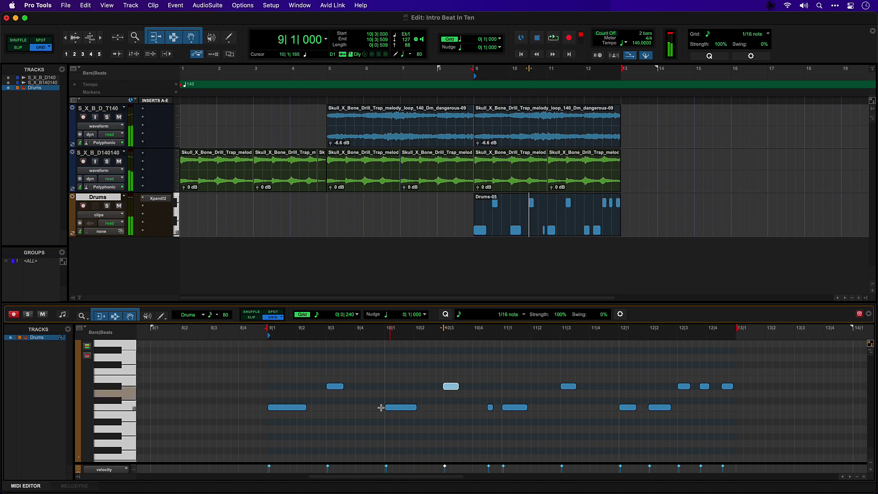
left_click_drag(408, 410, 402, 412)
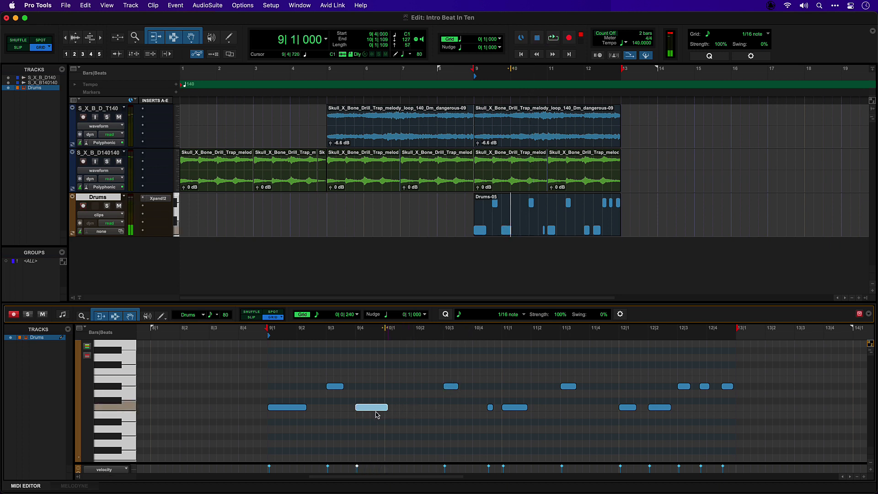
key("space")
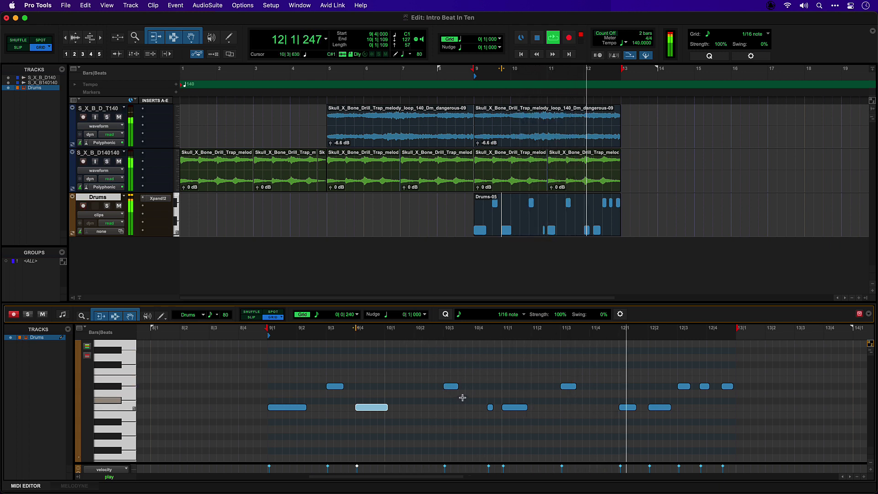
key("space")
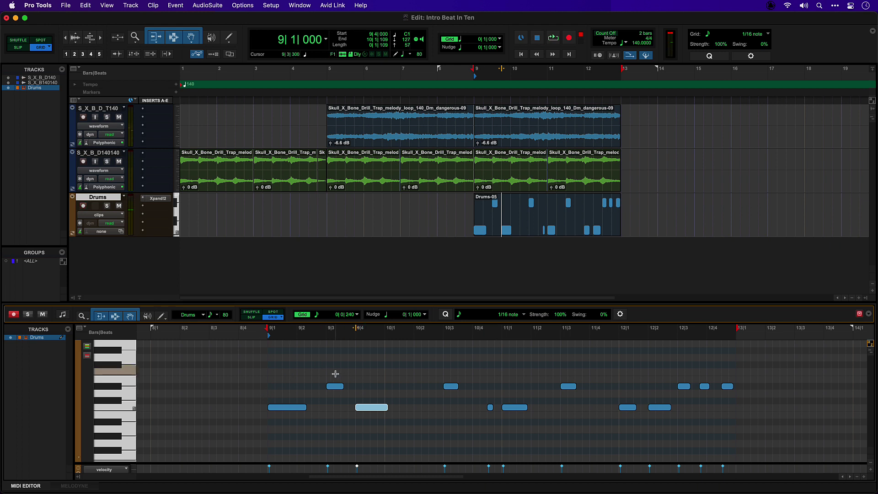
left_click(114, 365)
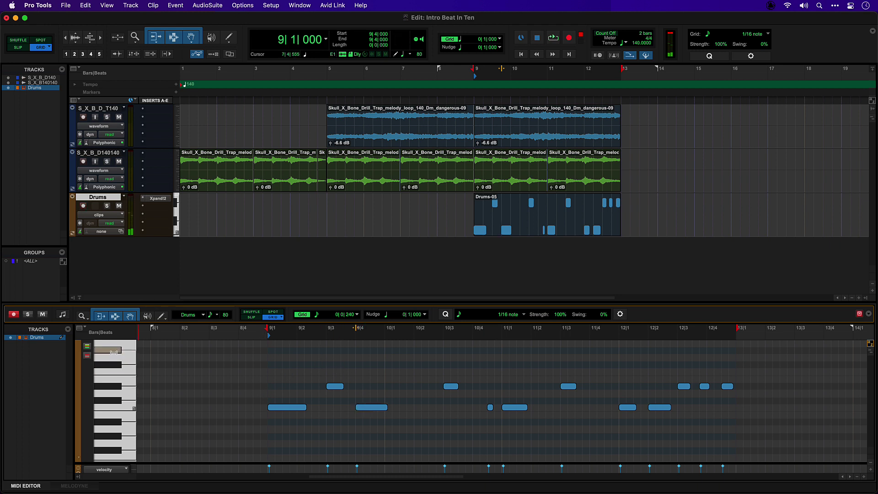
left_click(162, 317)
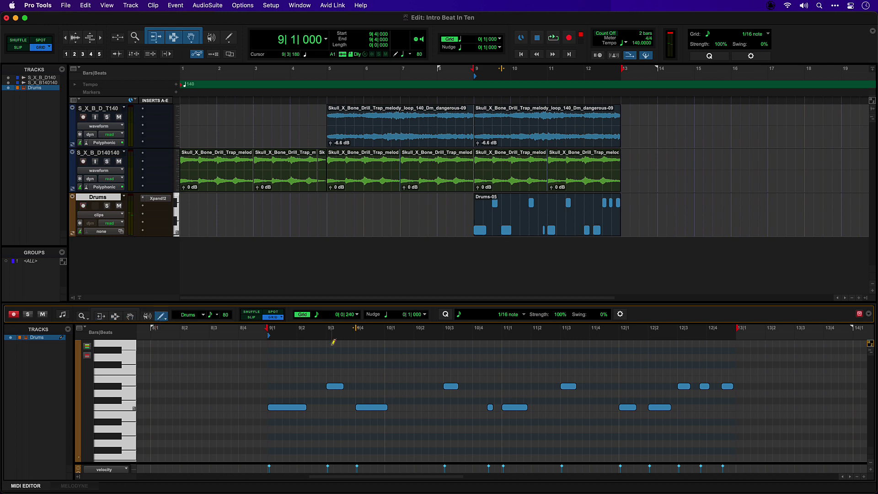
left_click(271, 365)
left_click(278, 365)
left_click(315, 365)
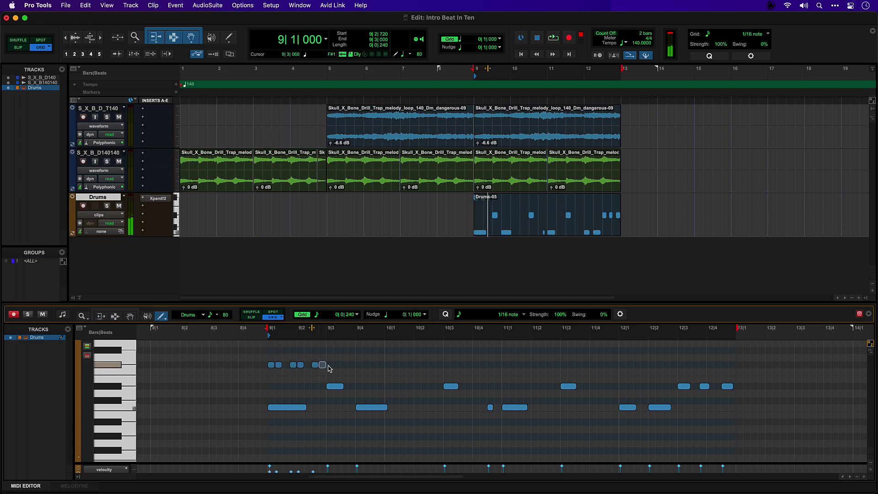
left_click_drag(320, 364, 333, 364)
left_click(337, 357)
left_click(344, 350)
left_click(359, 350)
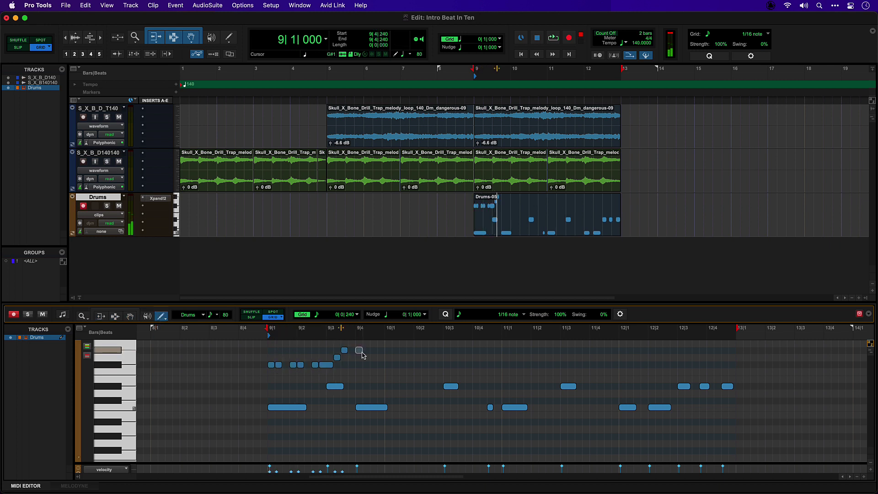
left_click(339, 356, "alt")
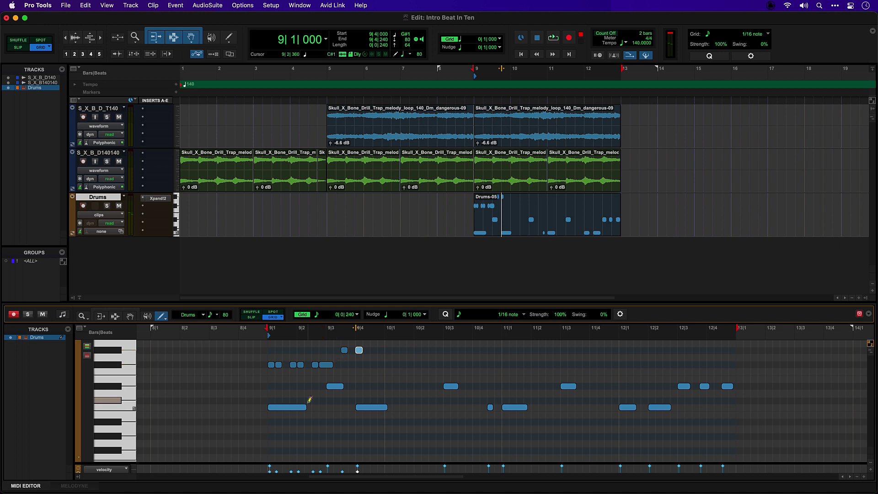
key("space")
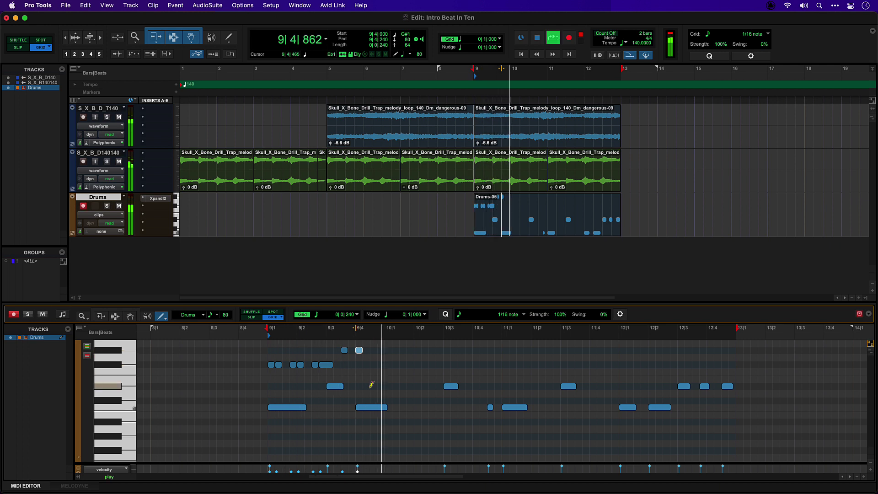
key("space")
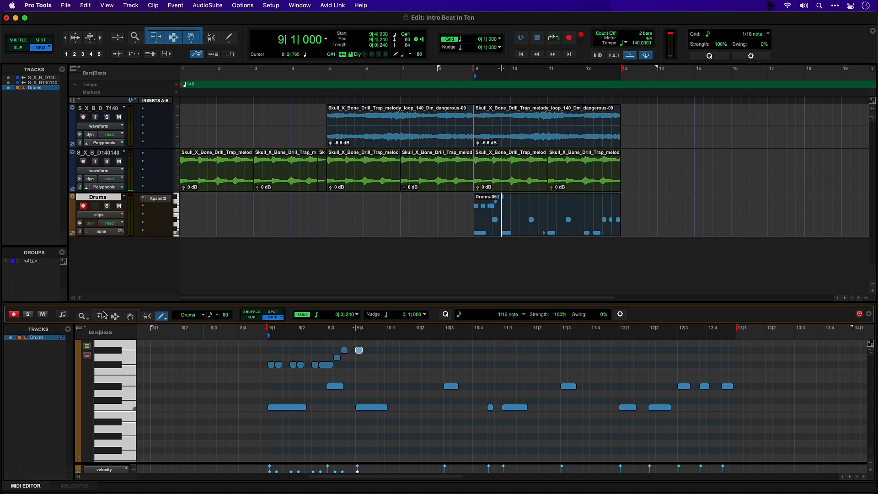
left_click(104, 315)
left_click_drag(249, 342, 378, 369)
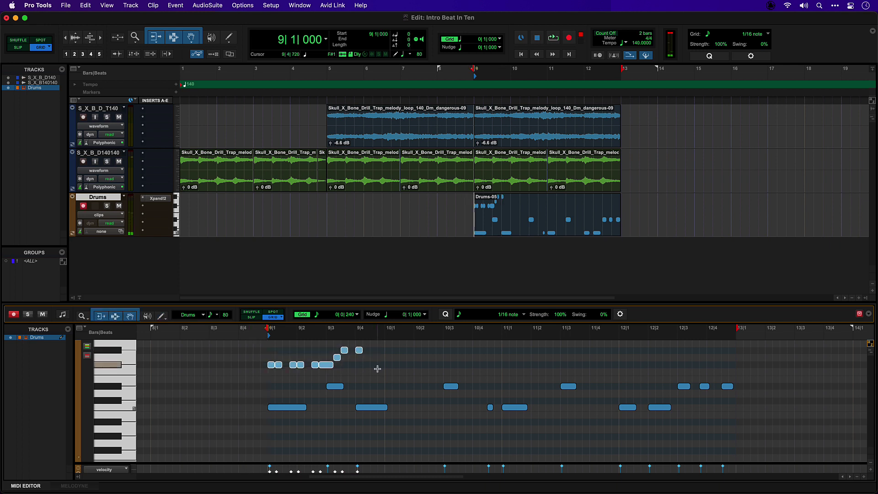
key("Delete")
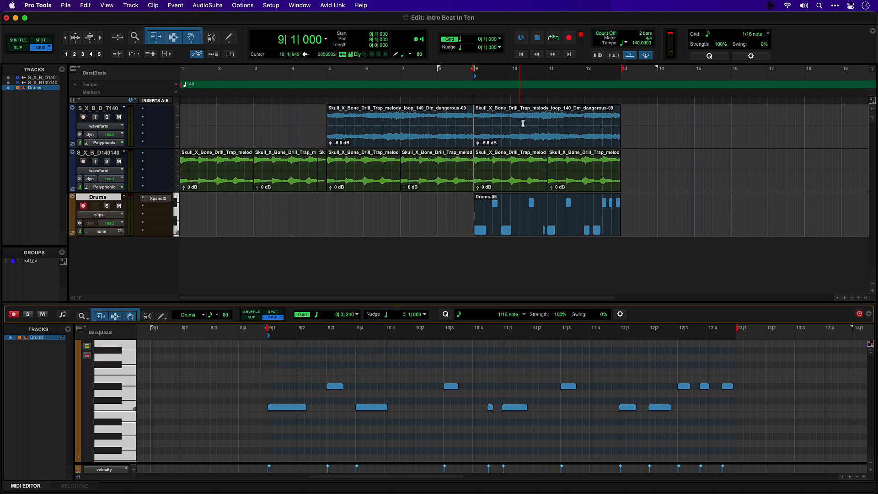
Duplicate bars 9–13 of all three tracks onto bars 13–17 and hide the MIDI Editor
left_click_drag(475, 103, 618, 111)
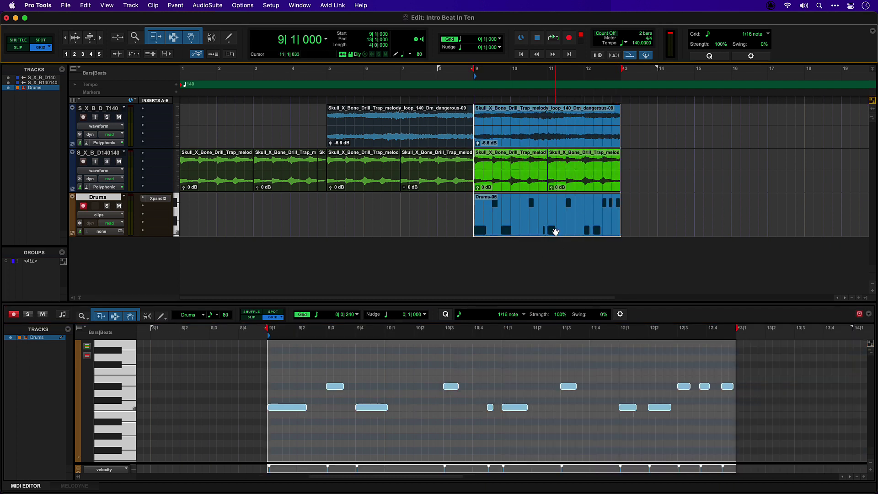
key("super+d")
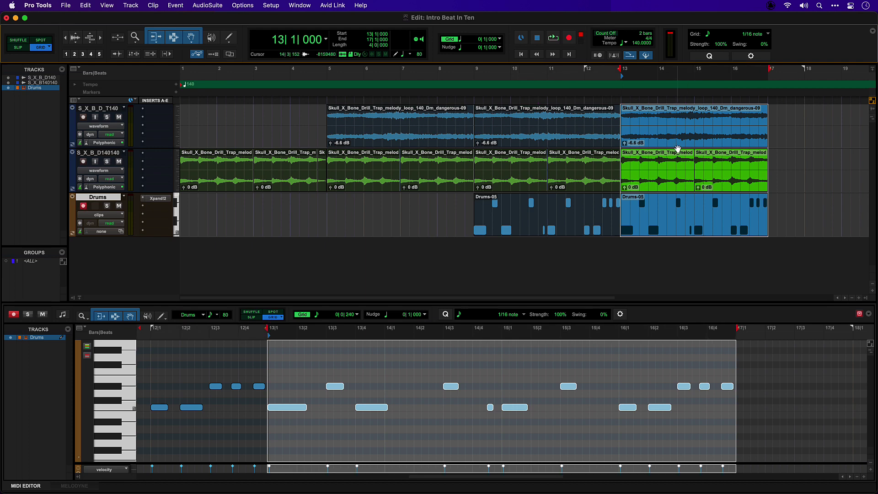
key("ctrl+equal")
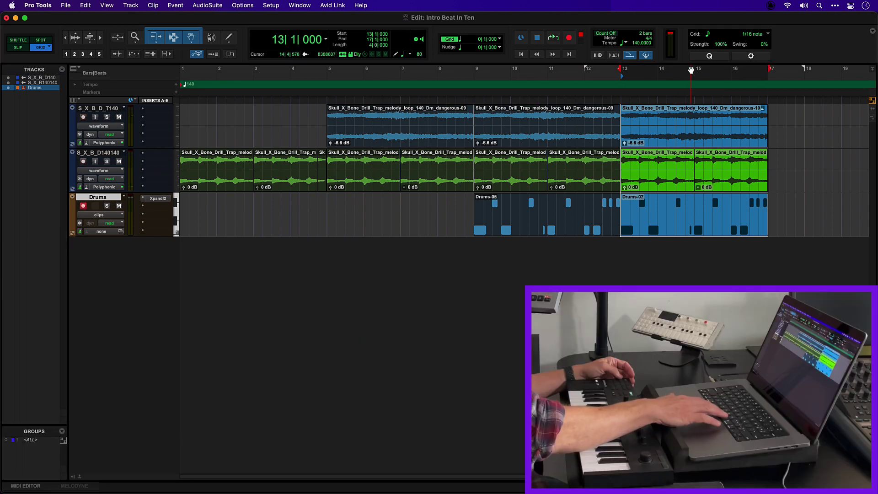
Loop-record a new Drums-07 take over bars 13–17 and play it back
key("space")
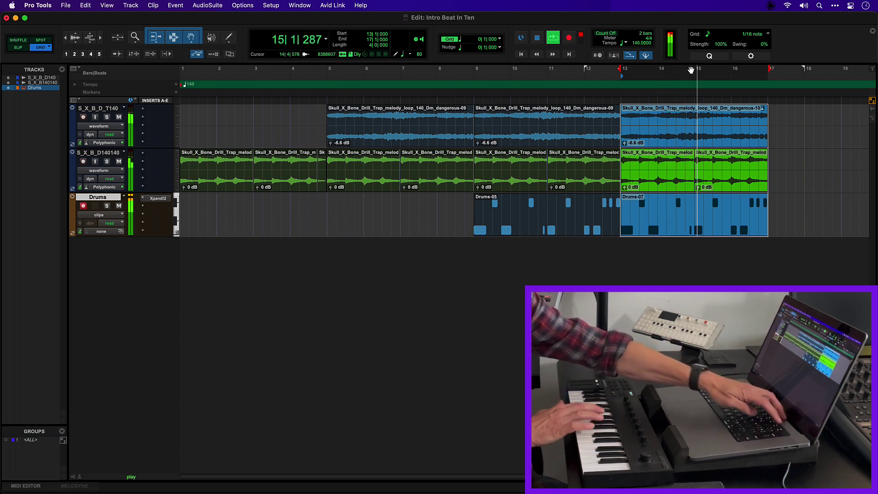
key("super+space")
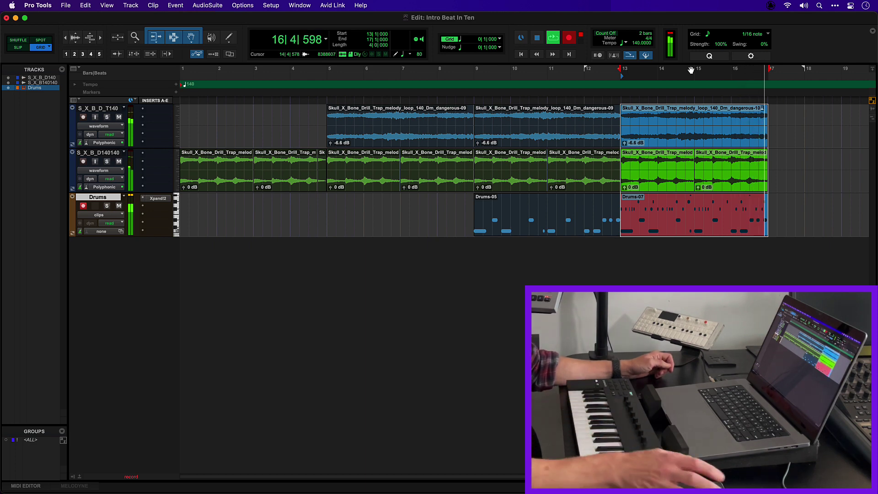
key("space")
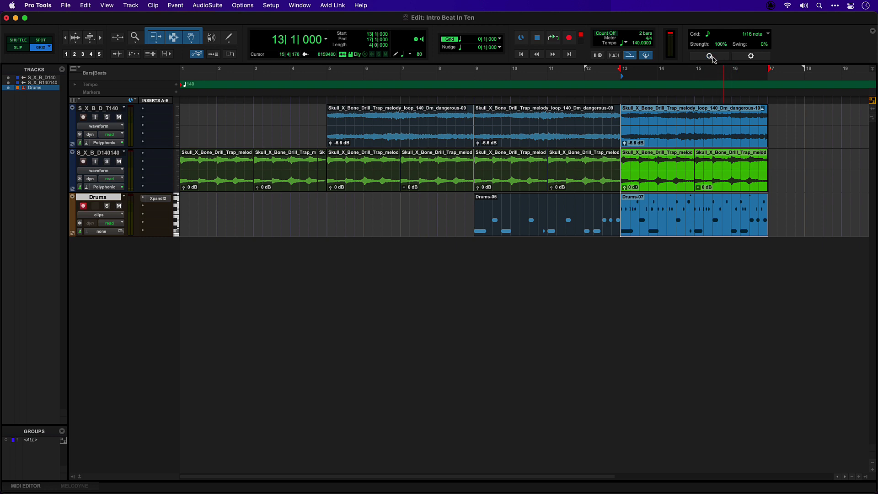
key("space")
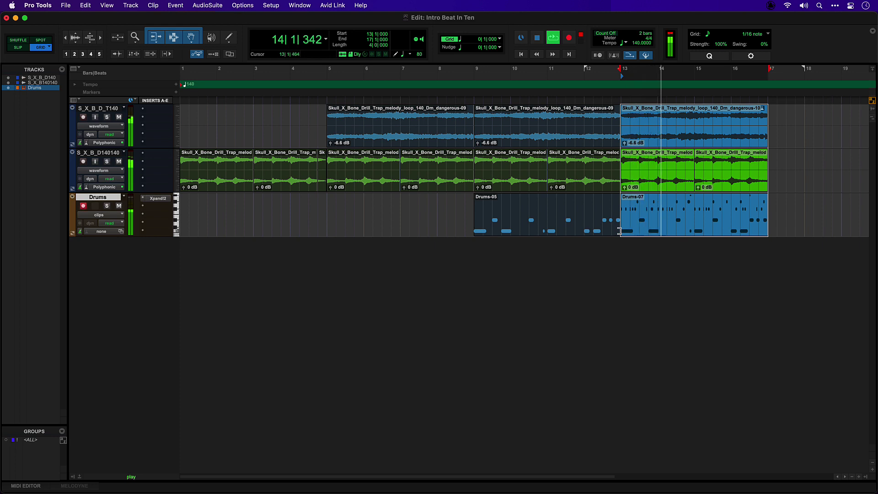
key("space")
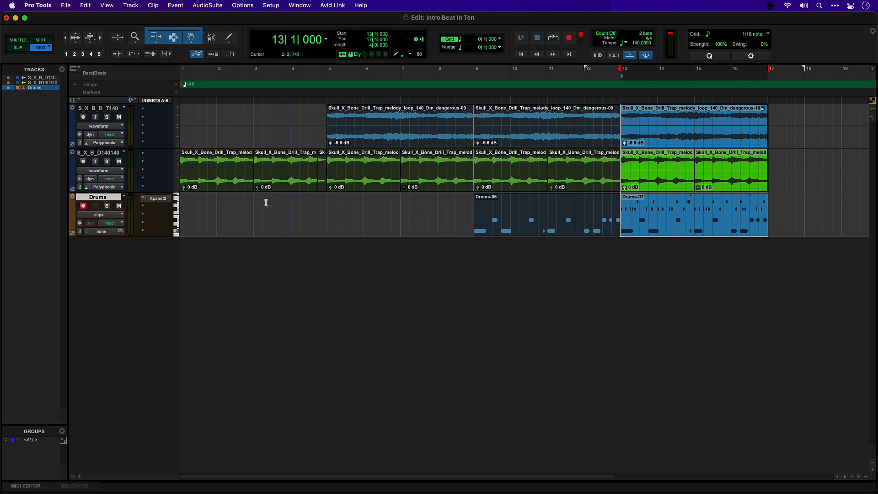
Insert Lo-Fi on the Drums track, solo Drums and raise Lo-Fi distortion to 0.7 during playback
left_click(145, 212)
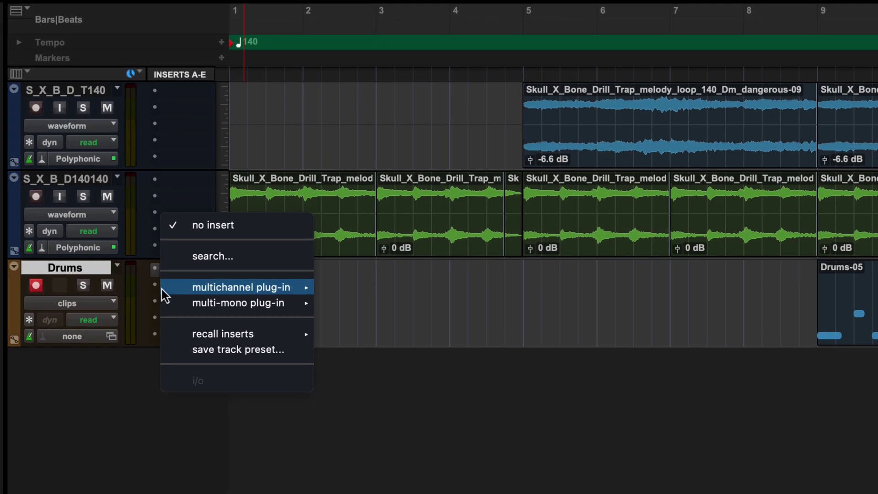
mouse_move(182, 208)
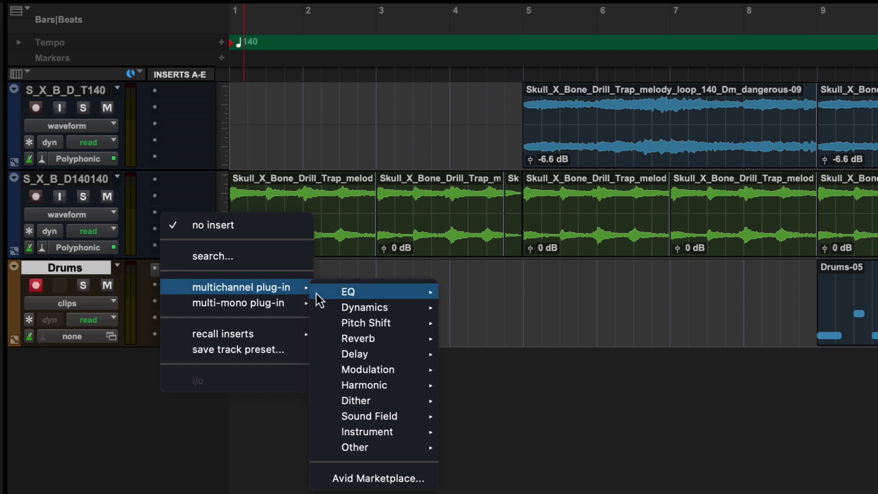
mouse_move(402, 385)
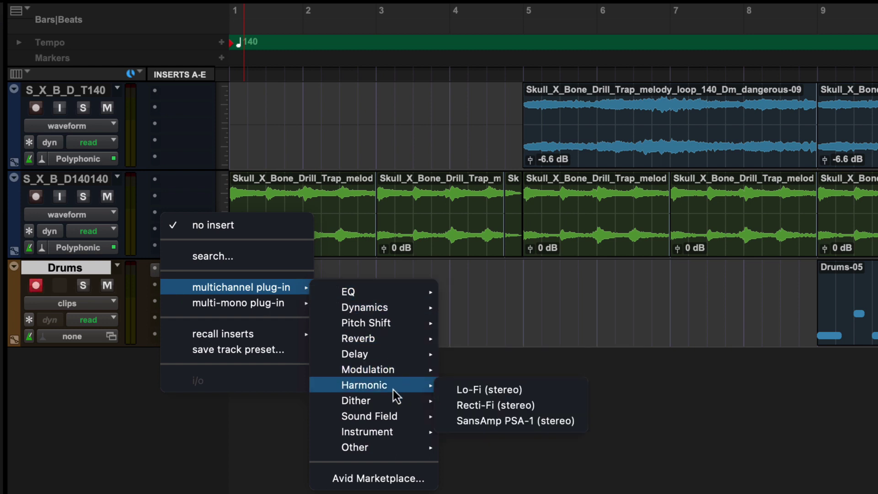
left_click(514, 389)
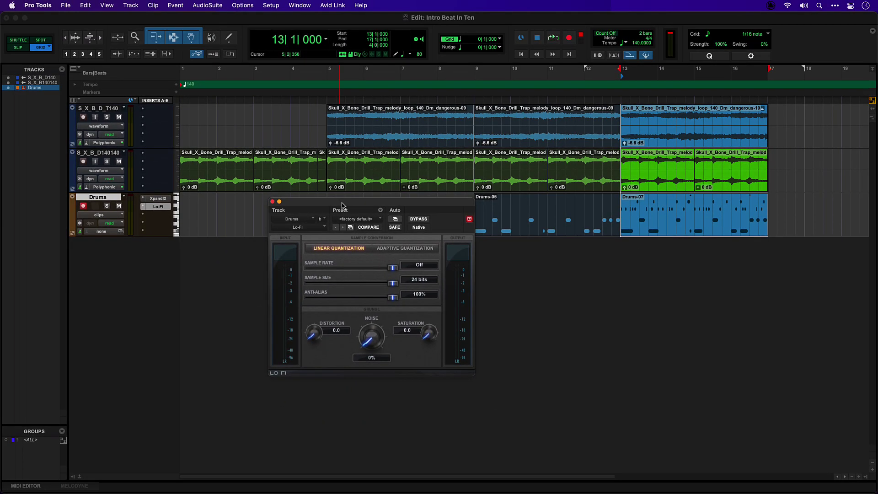
left_click_drag(342, 205, 409, 259)
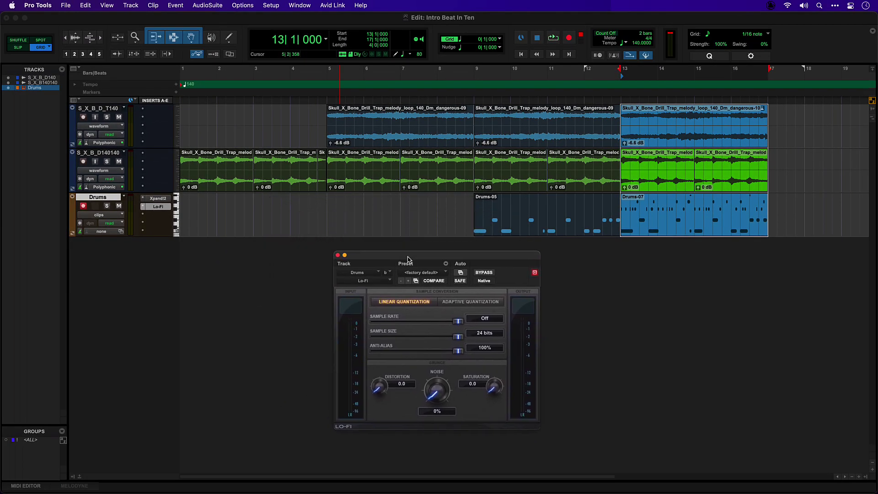
key("space")
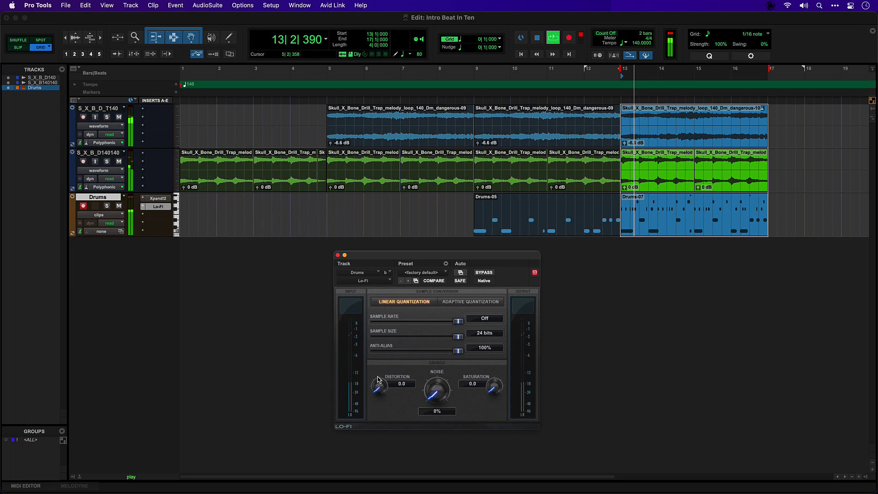
left_click(107, 206)
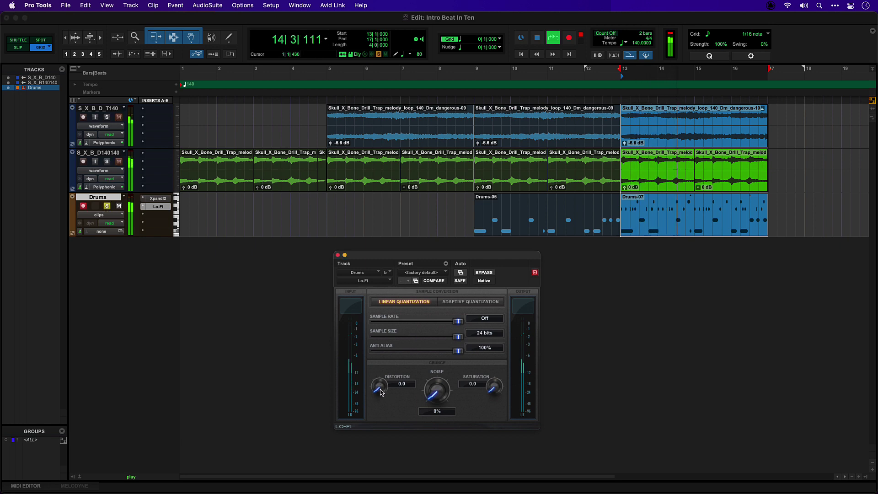
left_click_drag(379, 387, 350, 367)
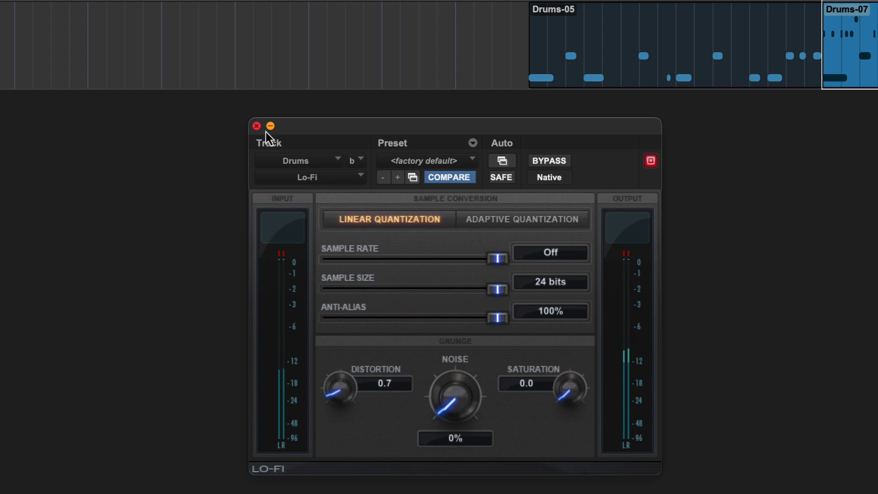
Add a Channel Strip to Drums with its low-pass filter set to about 7.4 kHz
left_click(258, 126)
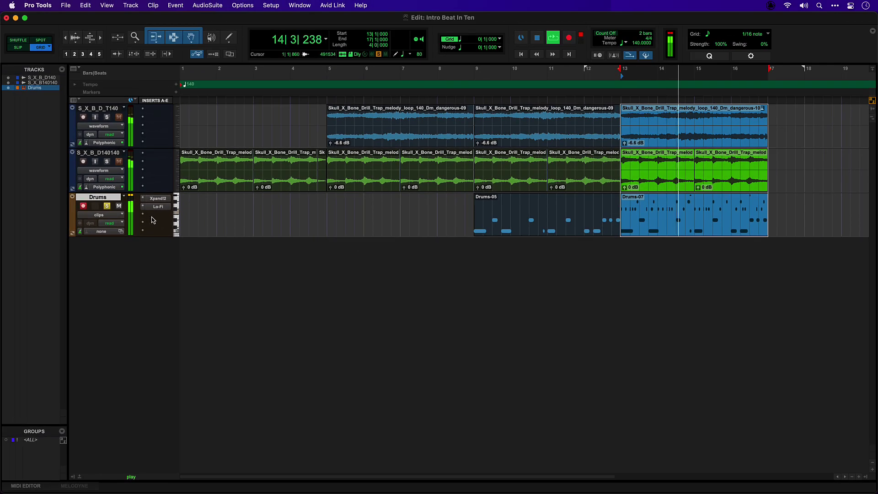
left_click(153, 220)
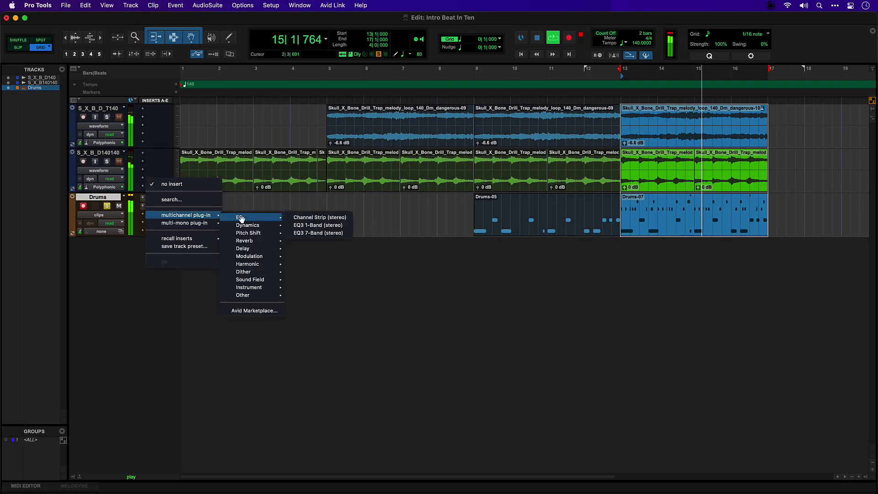
left_click(356, 224)
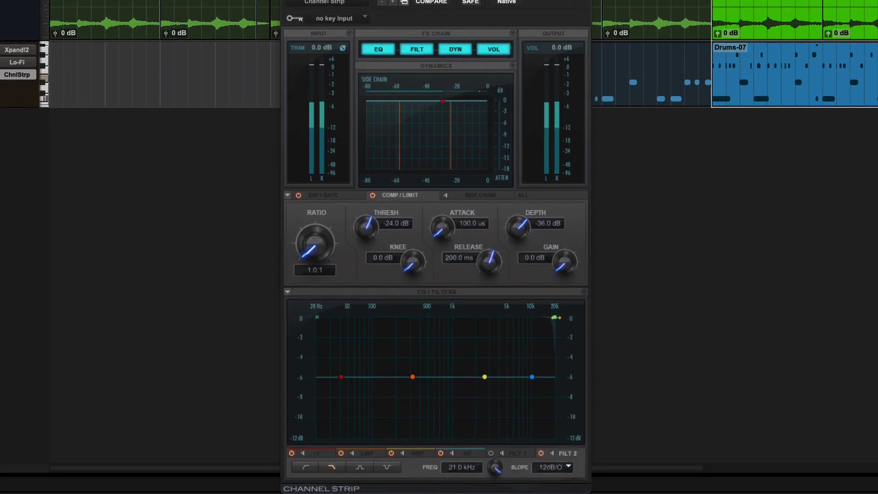
left_click_drag(556, 317, 522, 317)
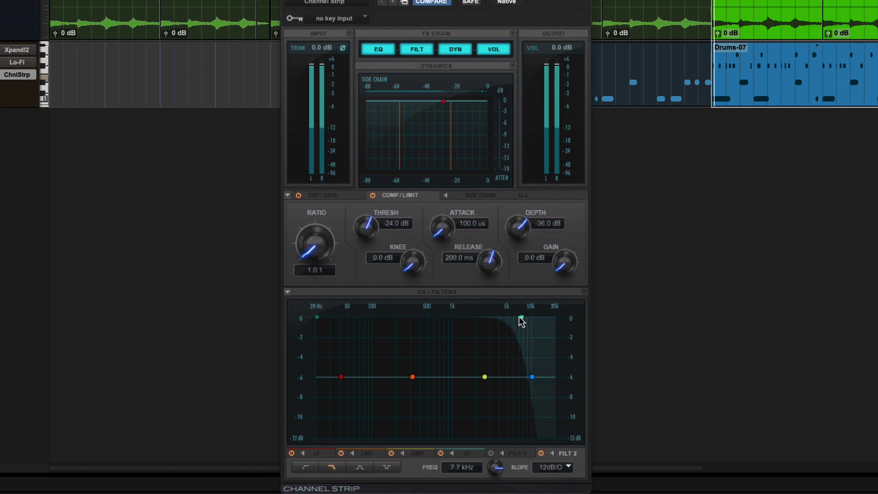
left_click_drag(522, 317, 519, 317)
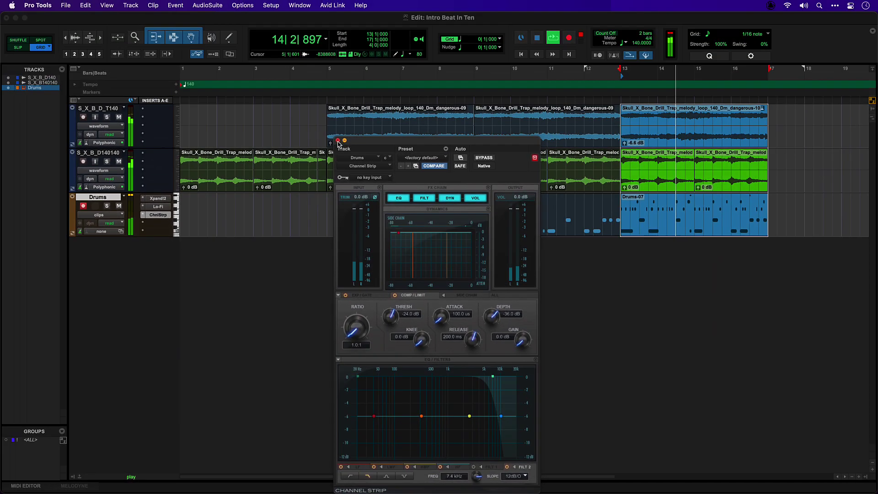
left_click(287, 0)
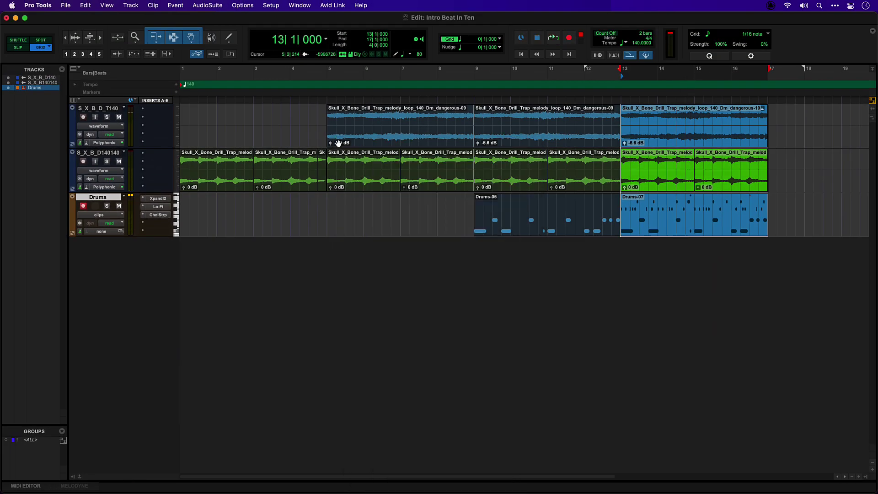
Create a new instrument track, Inst 1, below Drums
key("super+shift+n")
key("Return")
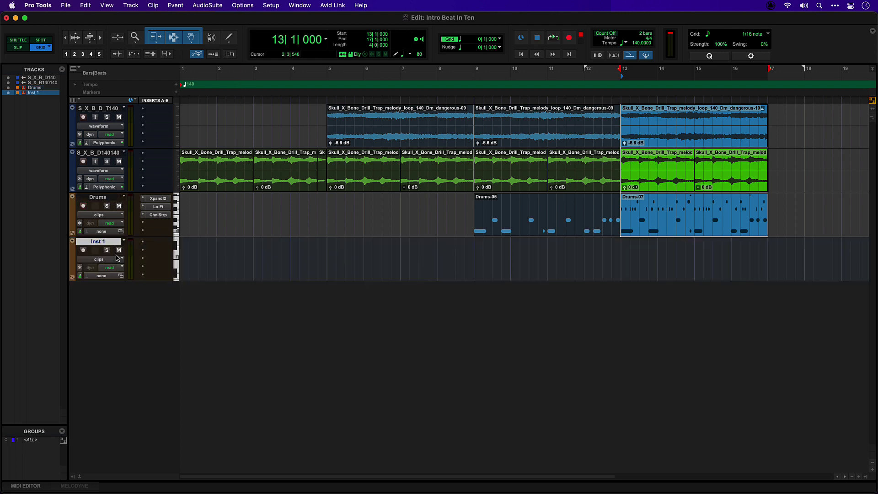
left_click(150, 243)
Load Xpand!2 on Inst 1 with the 42 Dynamixxx bass preset
mouse_move(192, 242)
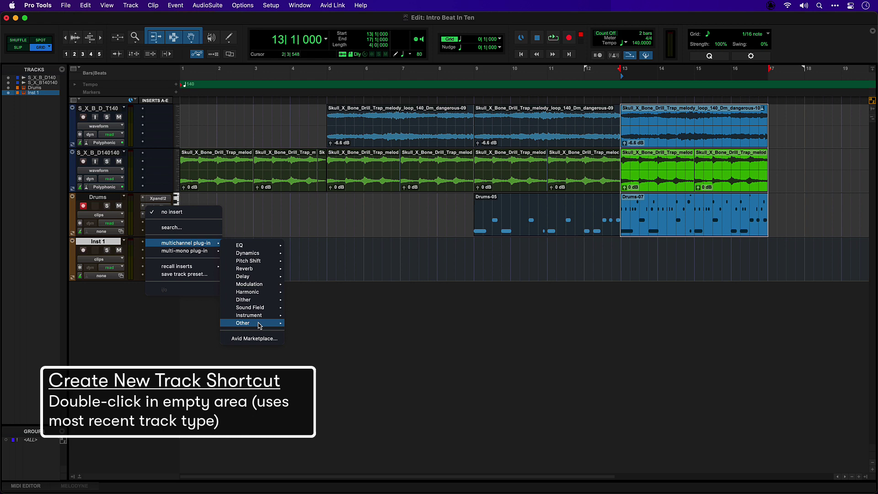
mouse_move(261, 316)
left_click(314, 318)
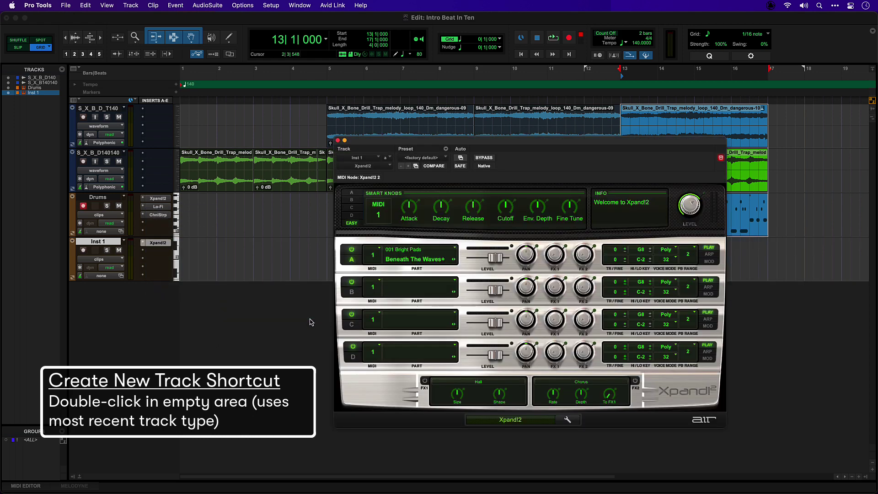
left_click_drag(502, 140, 448, 212)
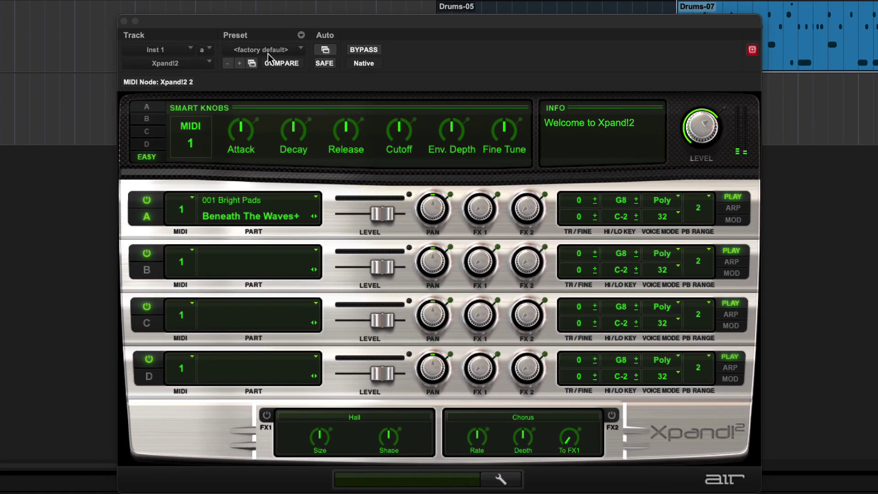
left_click(365, 223)
mouse_move(284, 2)
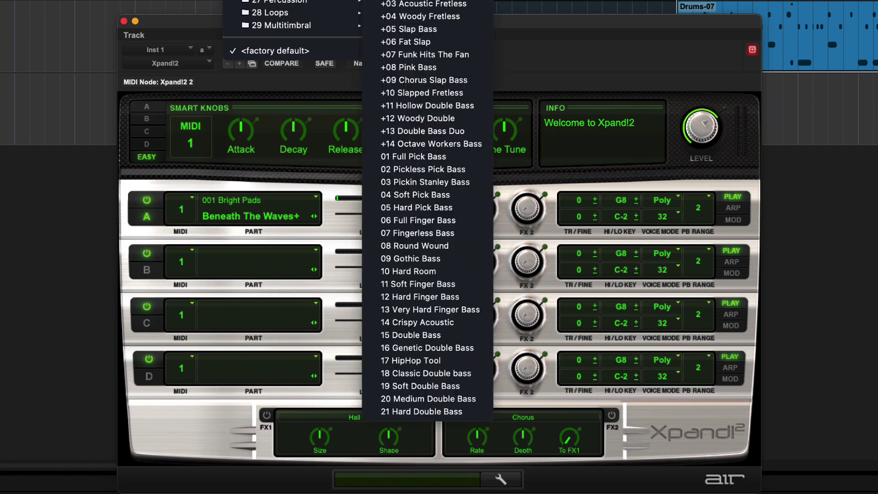
scroll(477, 380, "down", 10)
scroll(481, 393, "down", 15)
scroll(485, 406, "down", 10)
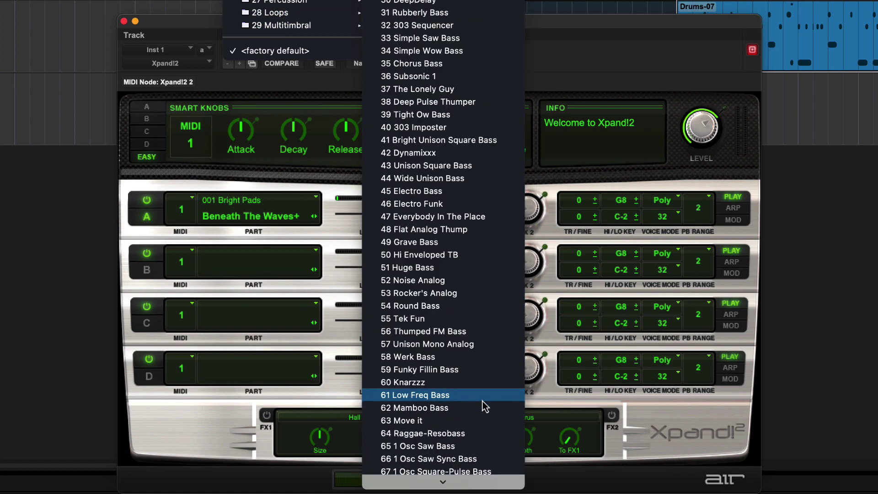
left_click(475, 156)
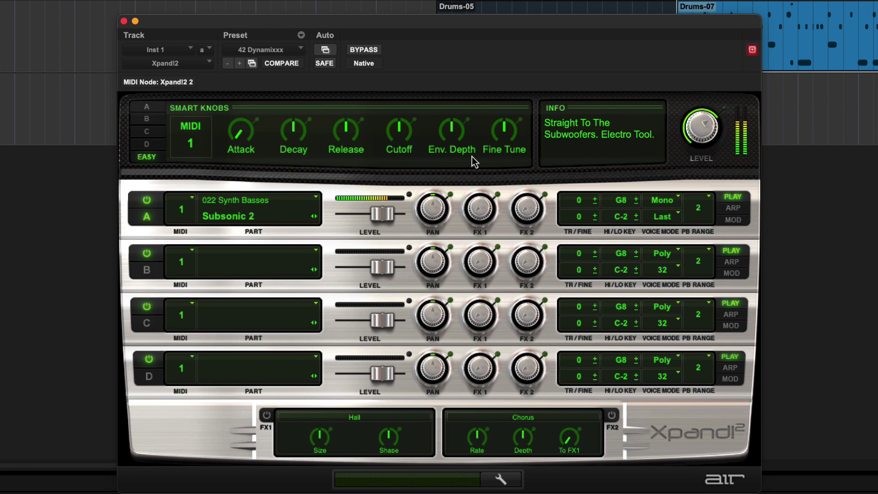
Turn Part A's Resonance down to 0% and lower its filter envelope, then close Xpand!2
left_click(147, 217)
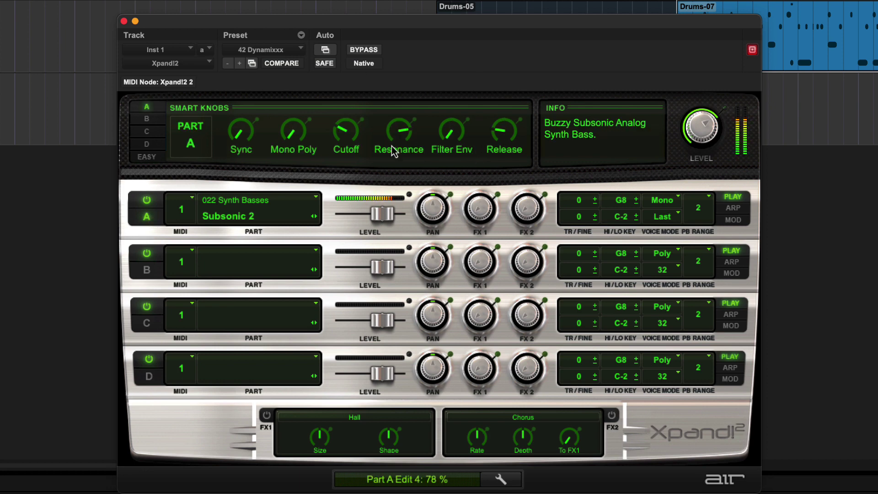
left_click_drag(392, 149, 392, 171)
left_click_drag(455, 122, 456, 126)
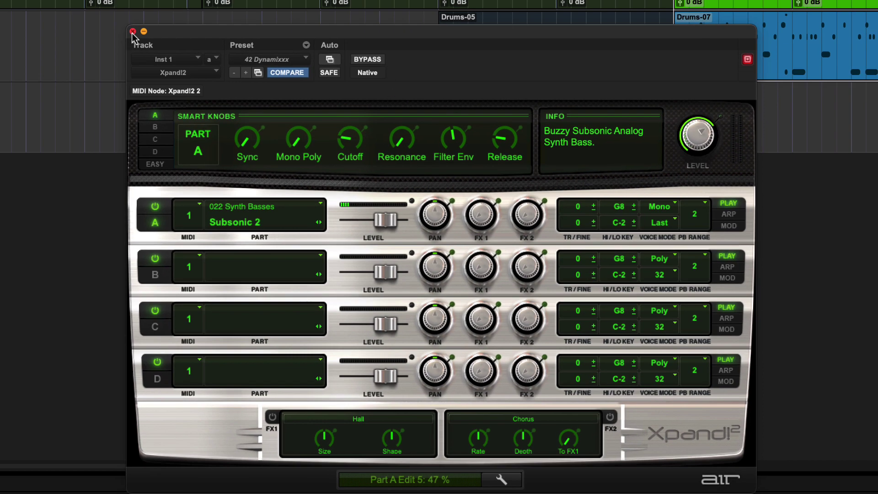
left_click(124, 21)
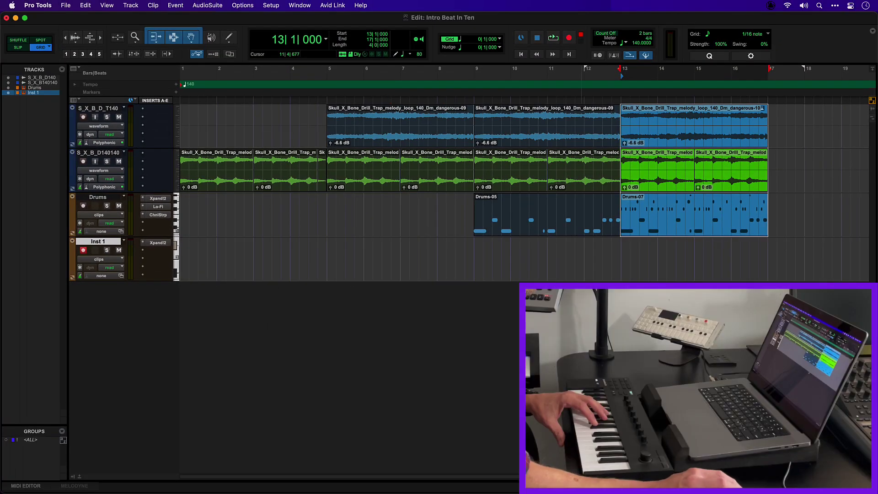
Record-enable Inst 1 and loop-record the Inst 1-03 bass take over bars 13–17
key("space")
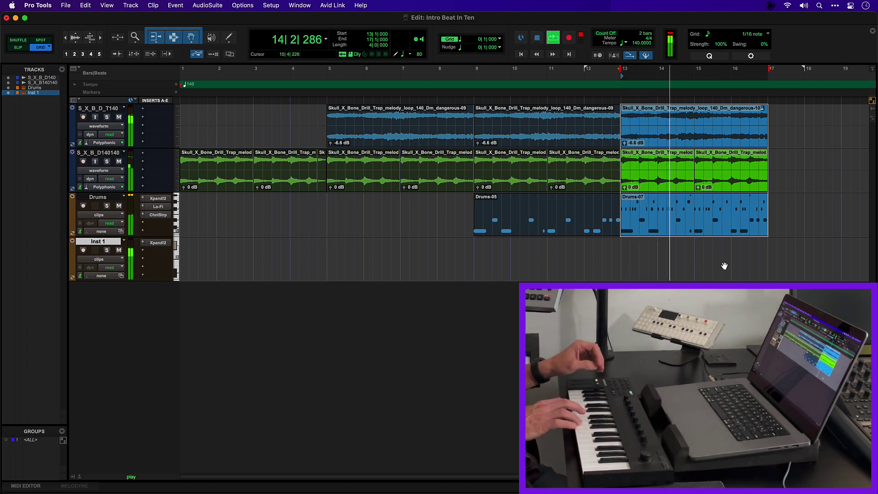
key("shift+r")
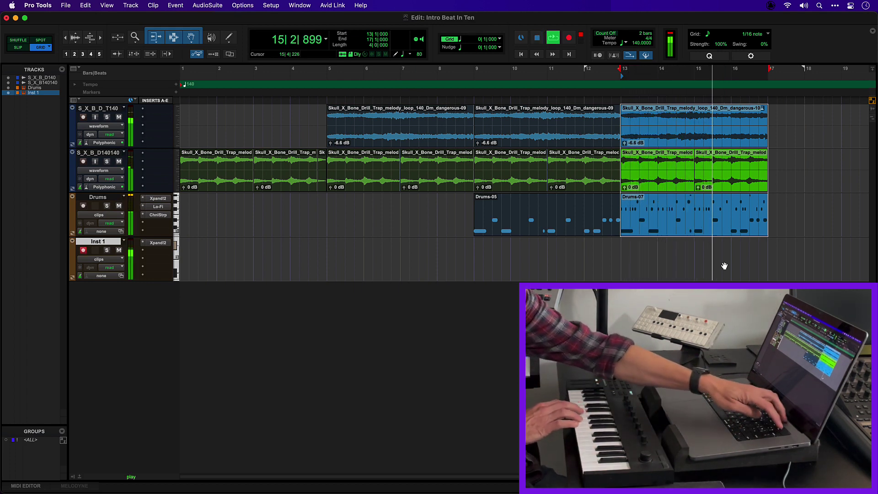
key("super+space")
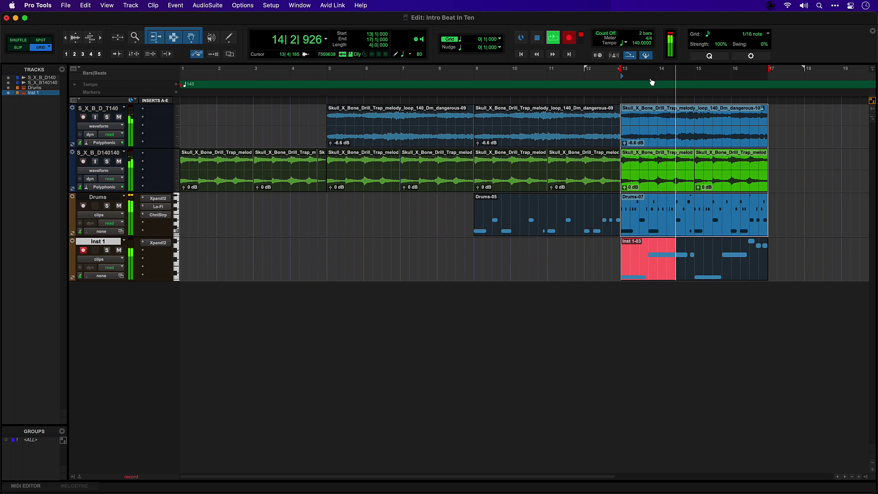
key("F12")
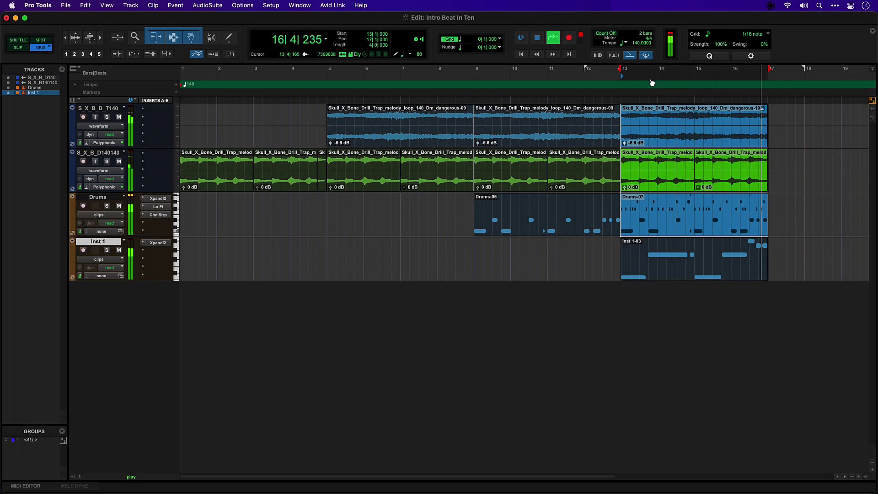
key("space")
Play from bar 13 and lower the Inst 1 fader to -4.1 dB and Drums to -2.0 dB
left_click(727, 273)
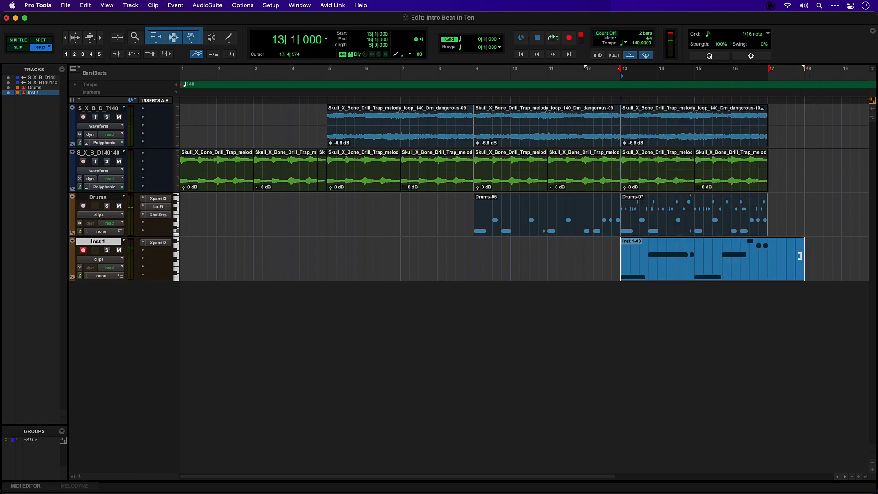
key("space")
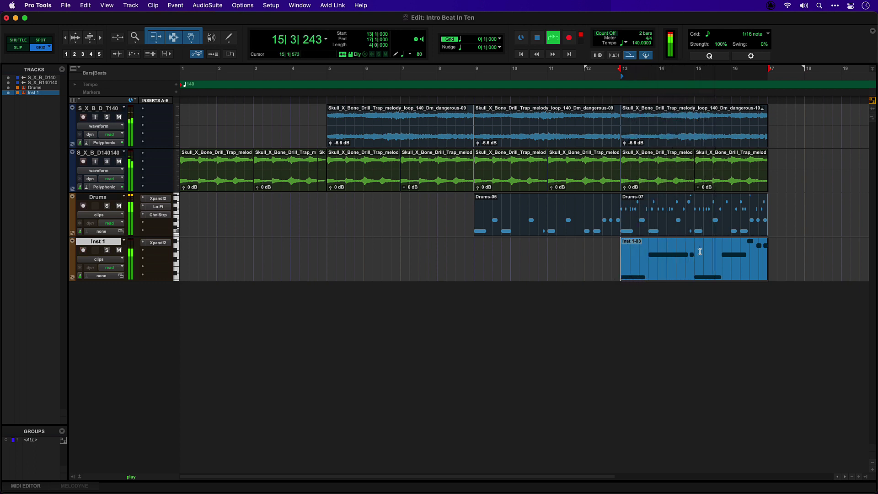
key("super+equal")
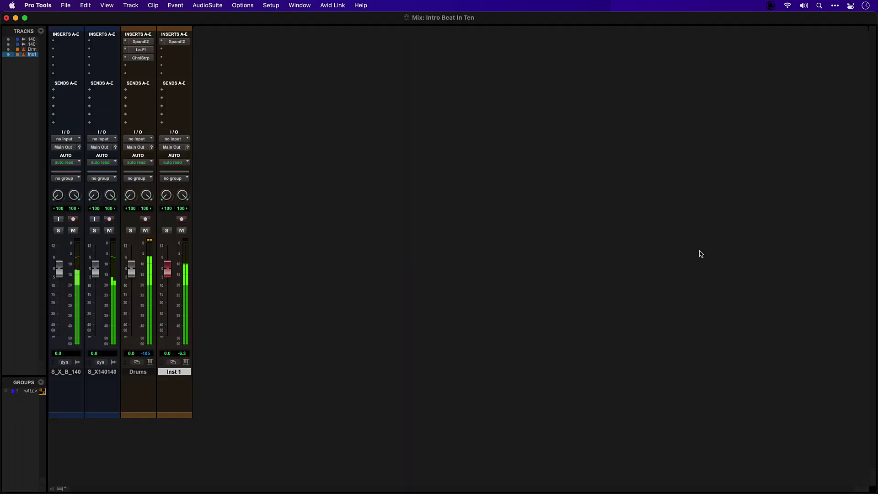
left_click_drag(170, 277, 138, 280)
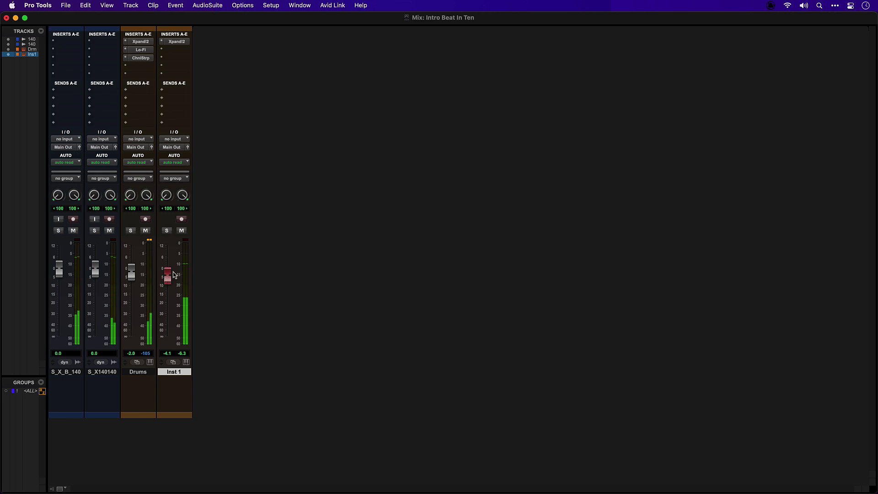
key("super+equal")
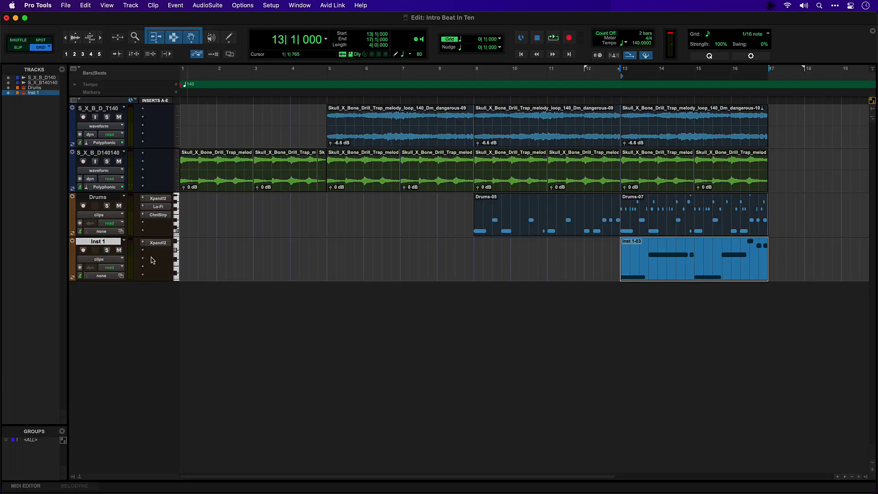
Zoom out and play the arrangement back from bar 8
left_click(584, 252)
key("super+bracketleft")
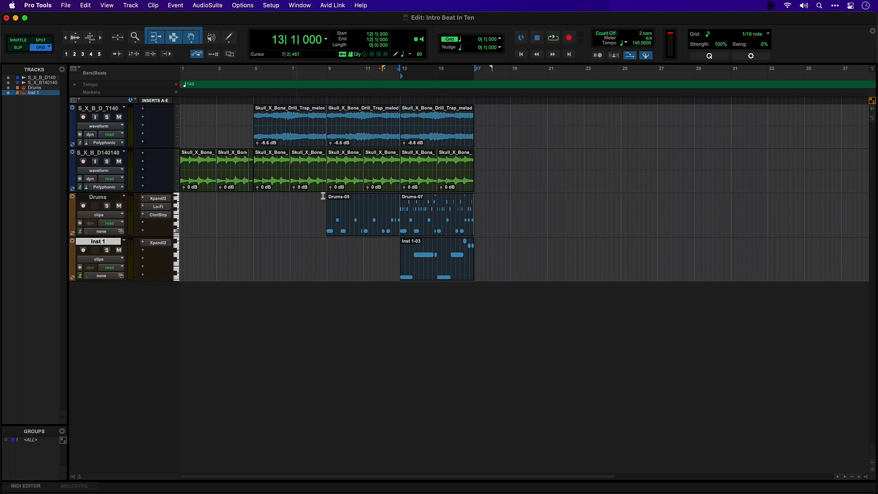
left_click(318, 74)
key("space")
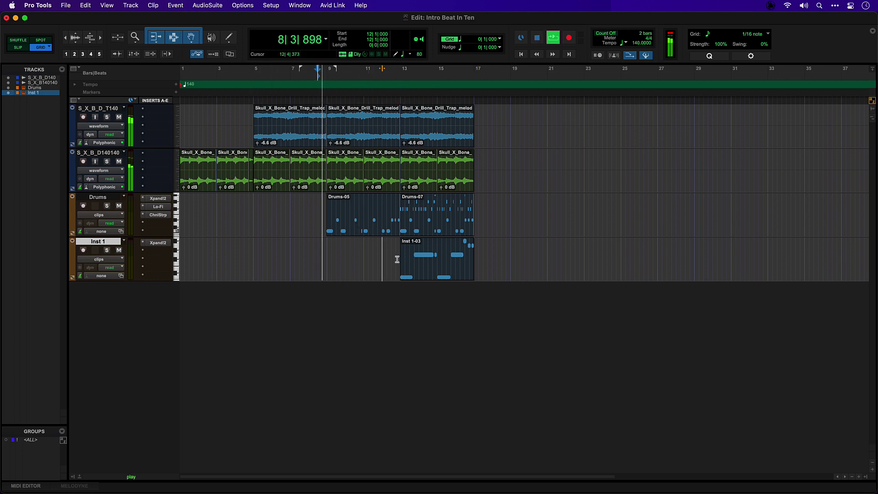
key("space")
Delete three hits from one drum row in the Drums-05 pattern and play back the intro
double_click(370, 232)
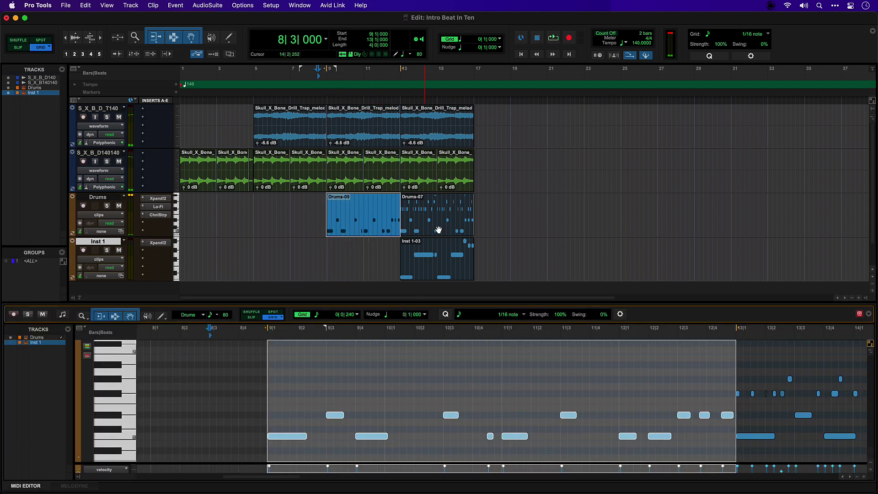
left_click(403, 384)
left_click_drag(307, 399, 649, 426)
key("Delete")
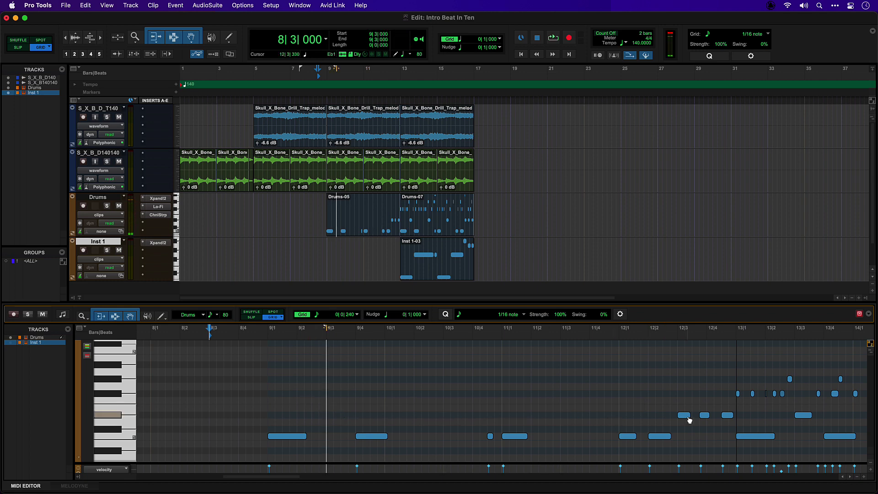
key("space")
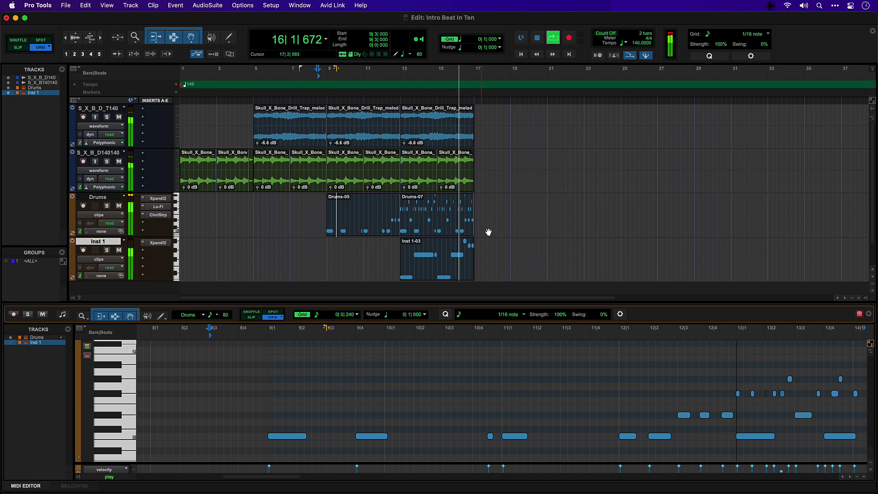
key("space")
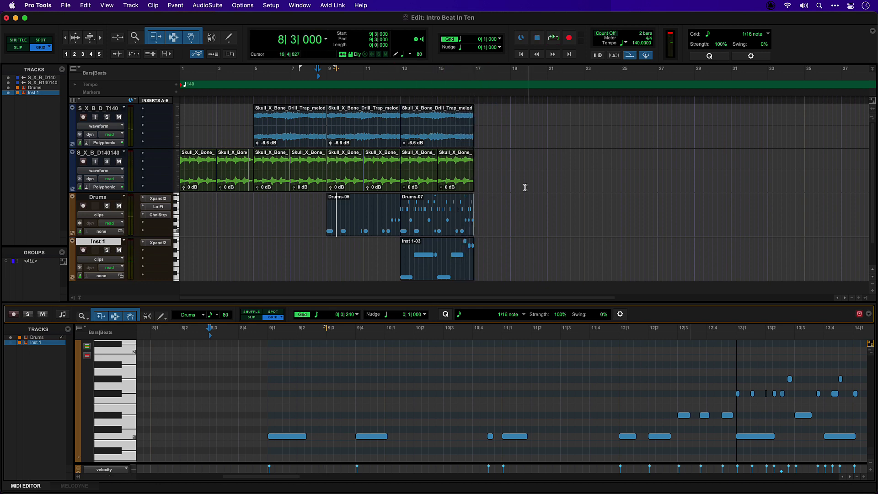
Duplicate bars 13–17 to bars 17–21 and remove the copied top melody loop
left_click_drag(399, 100, 472, 101)
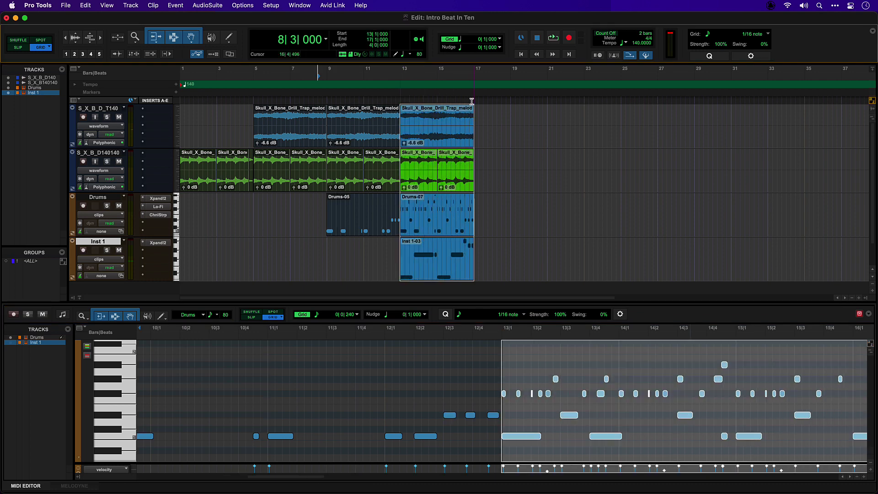
key("super+d")
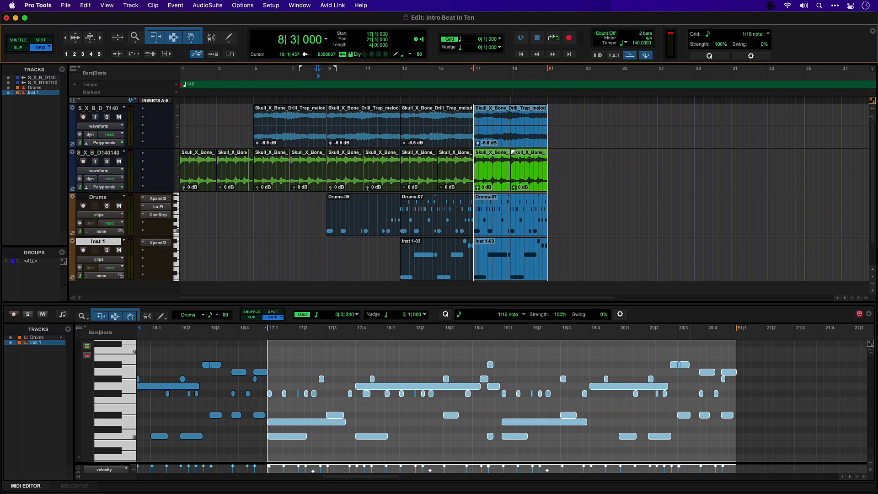
left_click(566, 132)
left_click(515, 145)
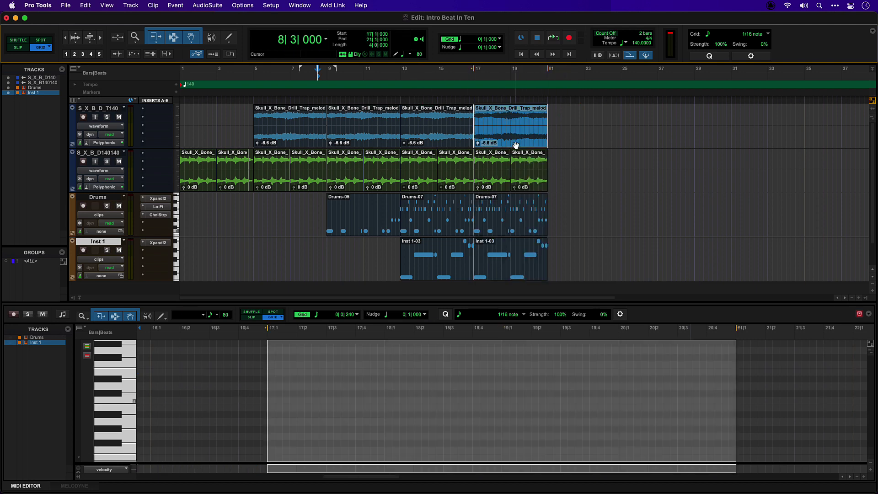
key("Delete")
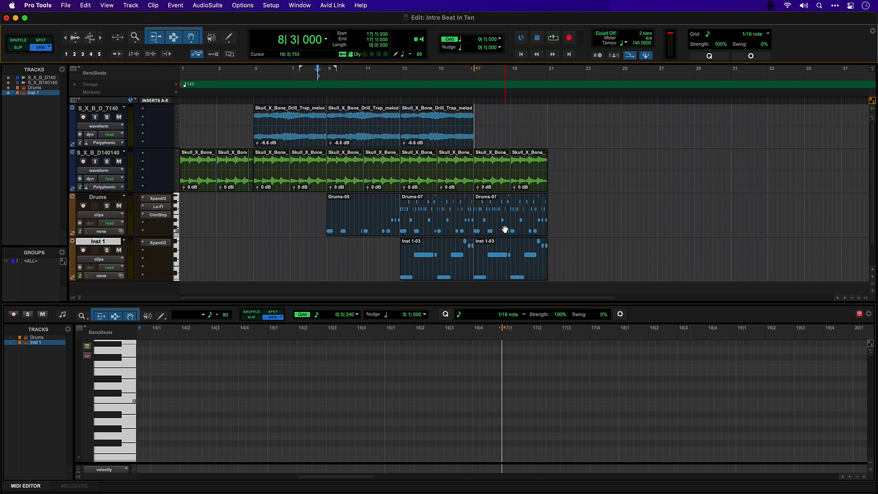
Delete the upper drum notes from the copied drum pattern in bars 17–21
left_click(506, 230)
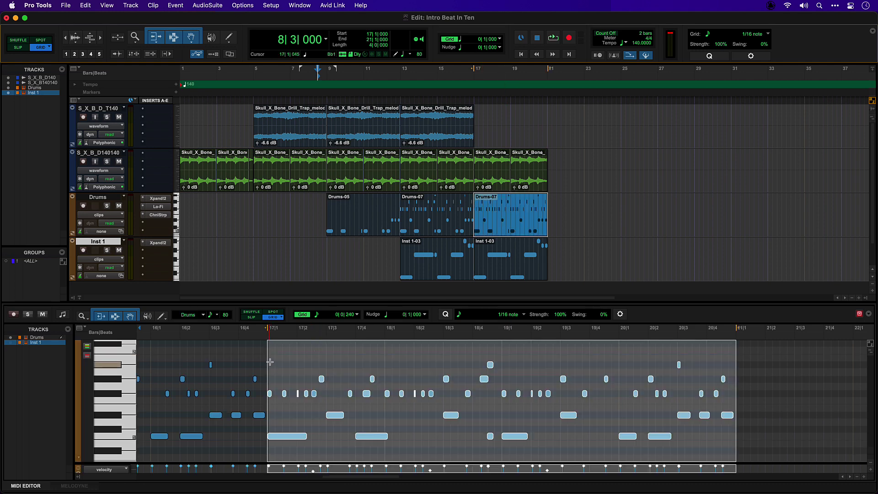
left_click_drag(270, 362, 740, 402)
key("Delete")
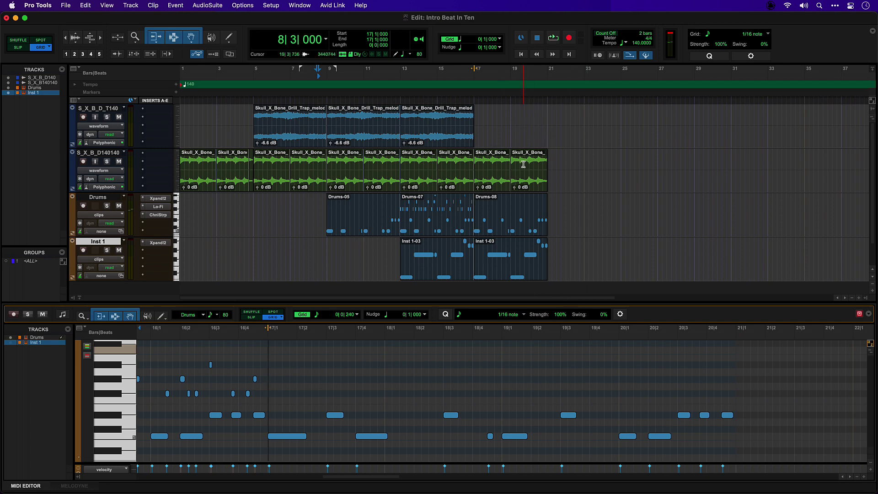
left_click_drag(547, 99, 475, 103)
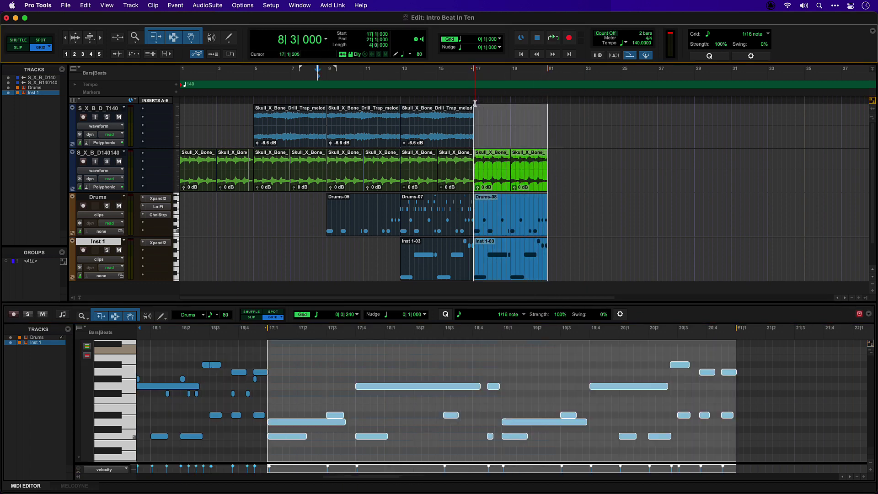
Duplicate bars 17–21 to bars 21–25 and place a full Drums-07 copy at bar 21
key("super+d")
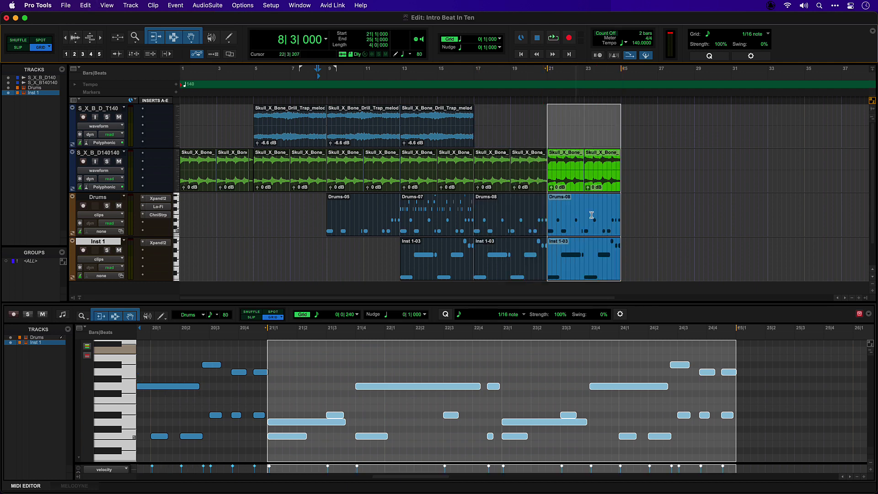
left_click(467, 225)
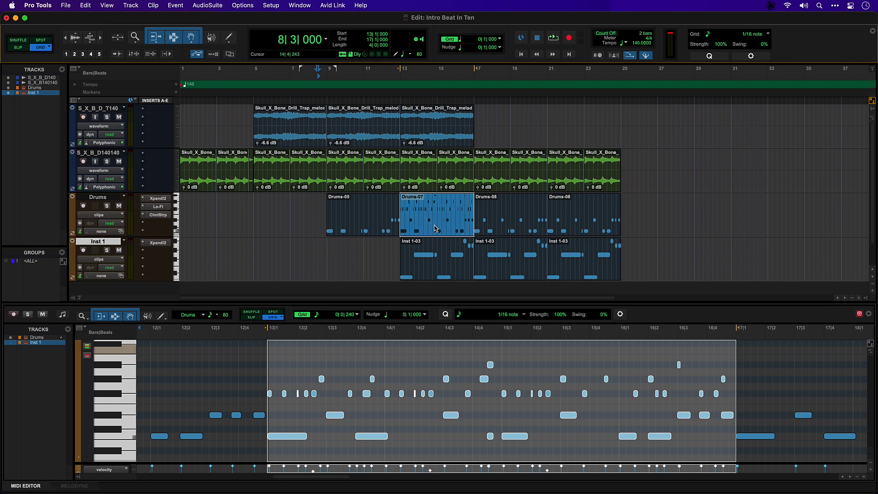
left_click_drag(436, 229, 582, 227)
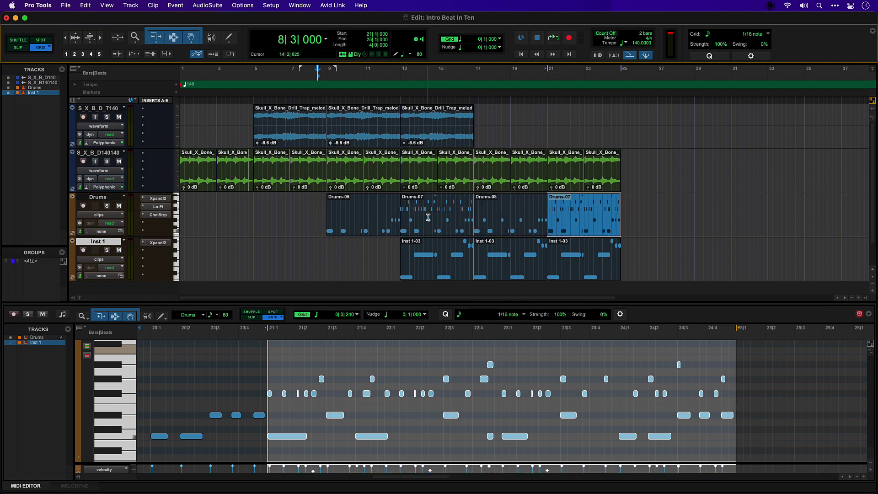
Repeat the bar 13–17 drop, then copy bars 17–25 to bars 29–37
left_click(630, 121)
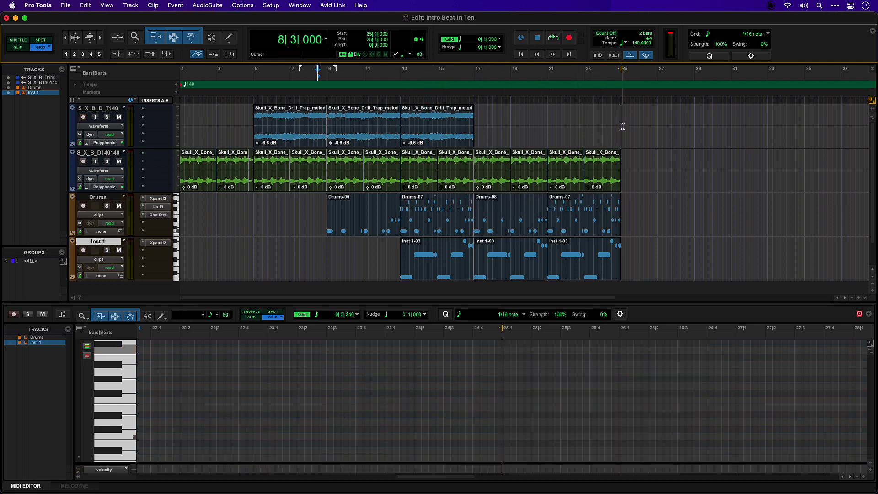
left_click_drag(402, 104, 657, 261)
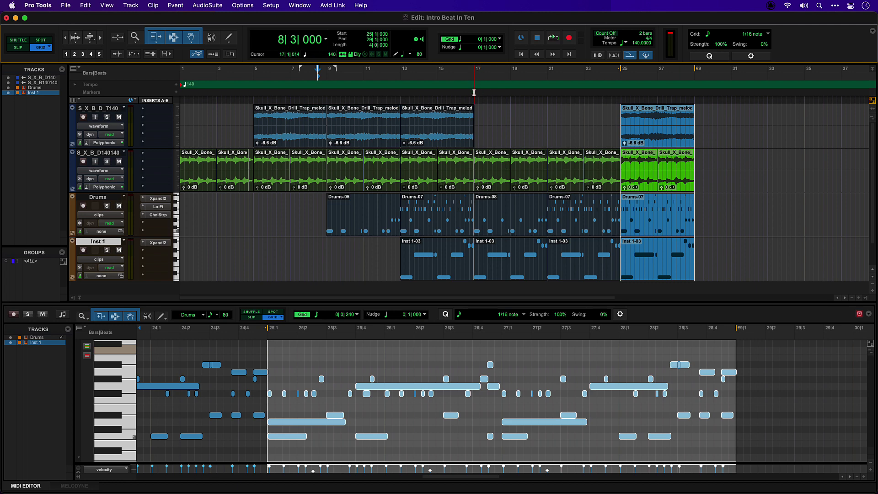
left_click_drag(474, 92, 621, 101)
left_click_drag(517, 274, 737, 251)
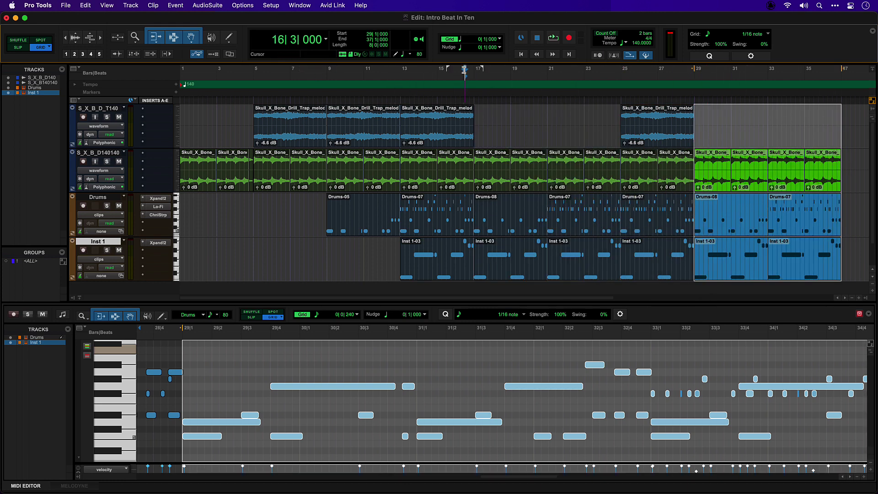
key("space")
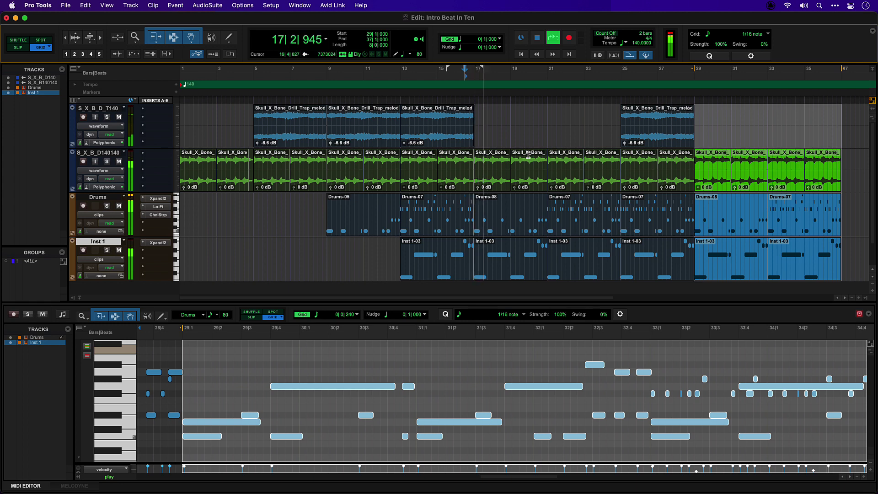